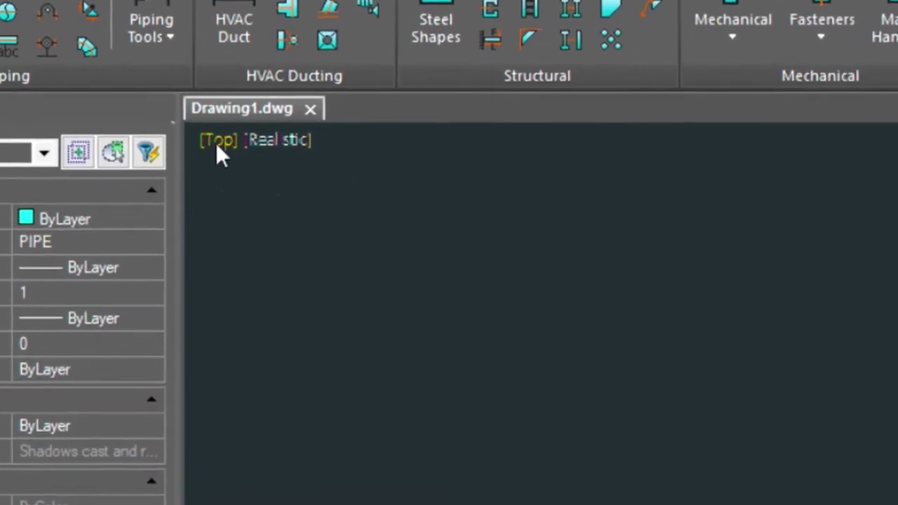
Step: Change the Top view of the empty drawing to SW Isometric, viewpoint -1,-1,1
click(199, 126)
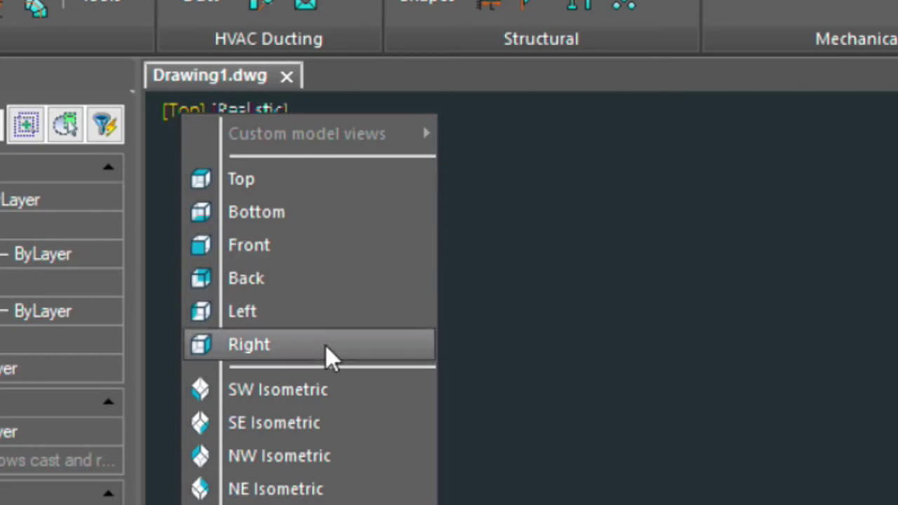
click(330, 390)
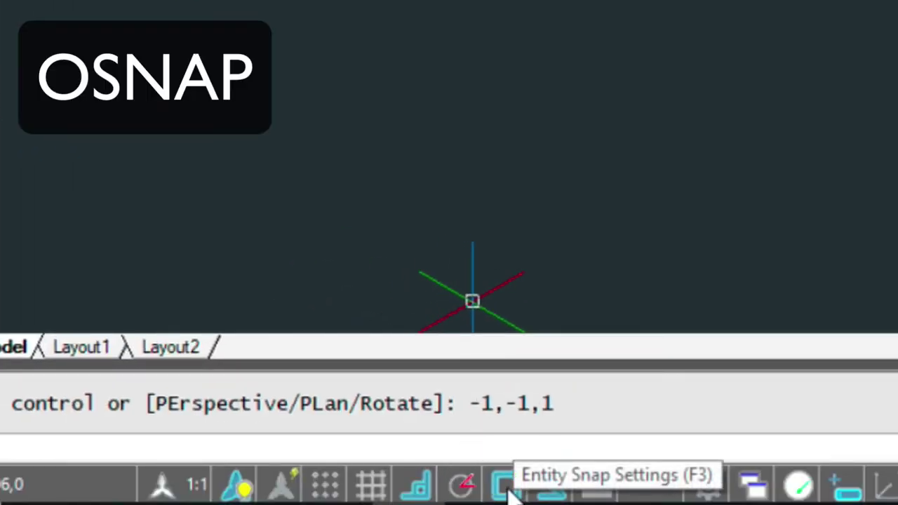
Step: Review the entity snap settings, then switch polar tracking on
right_click(510, 490)
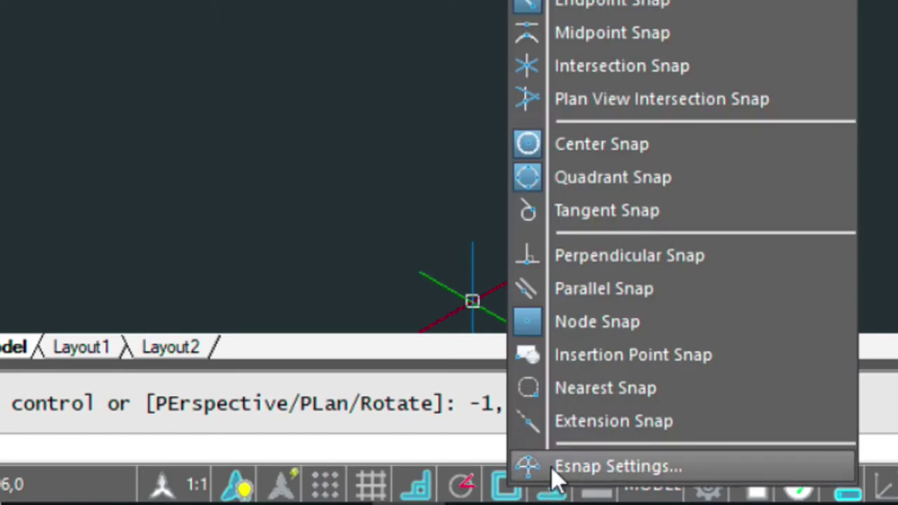
click(552, 468)
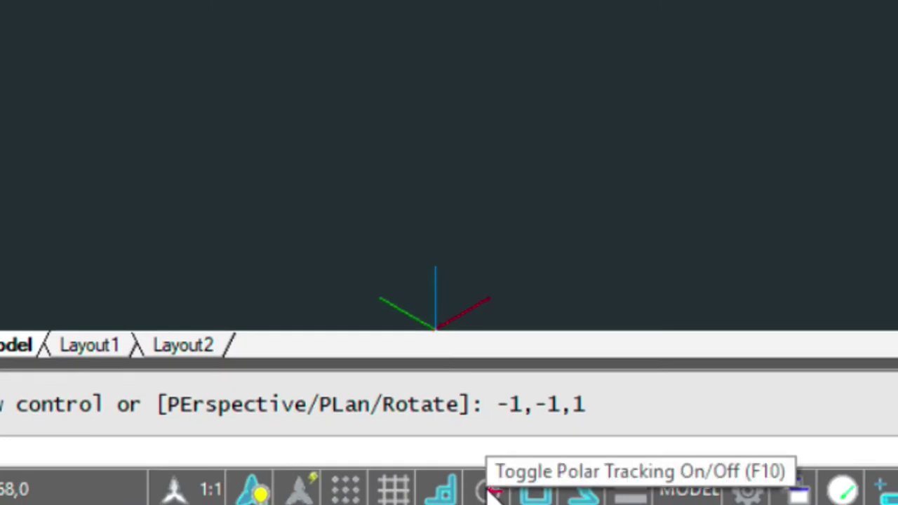
click(491, 491)
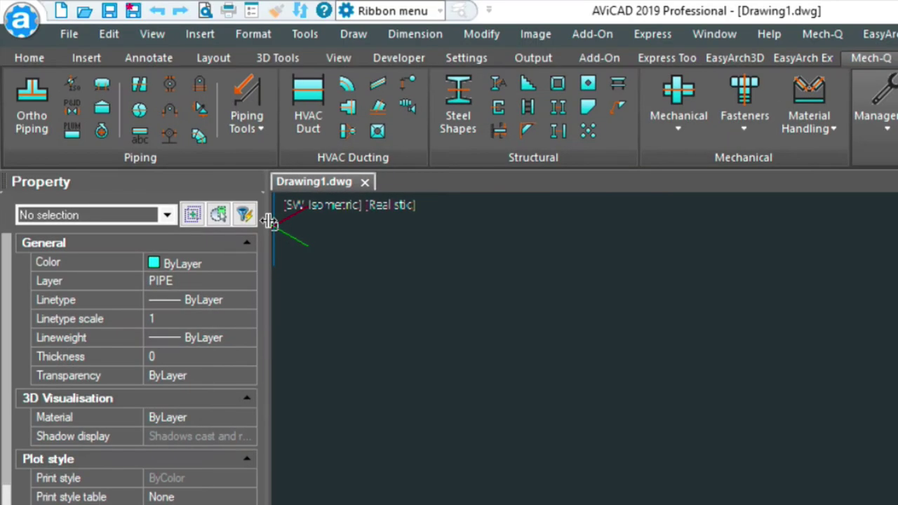
Step: With Ortho Piping, draw a 1' long 3-inch straight pipe from a picked start point
click(31, 104)
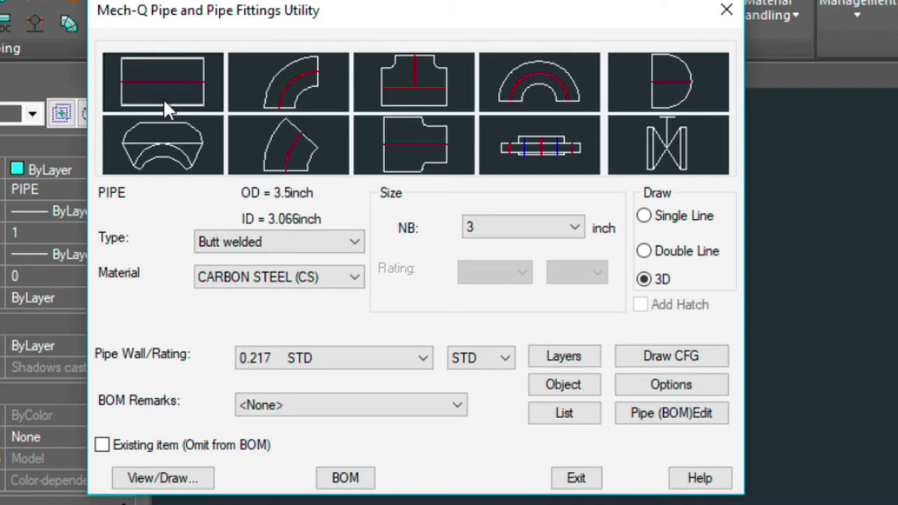
click(134, 83)
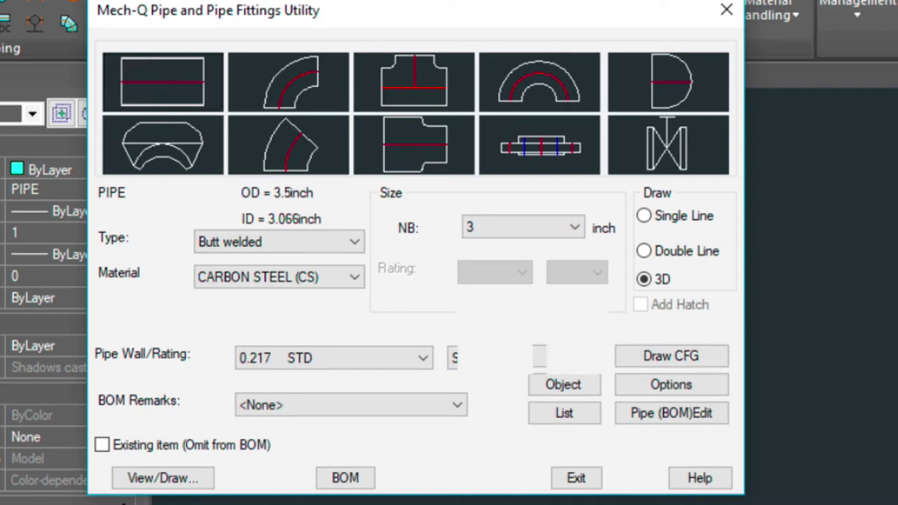
click(157, 478)
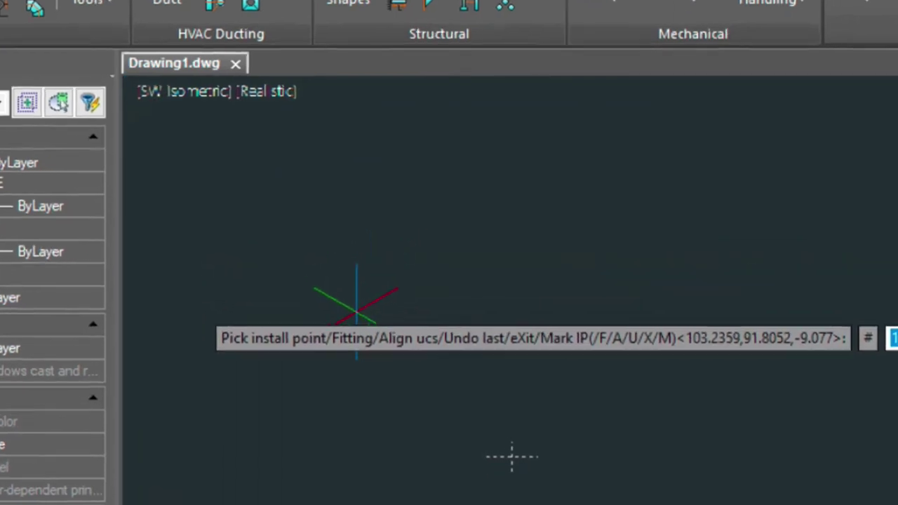
click(345, 316)
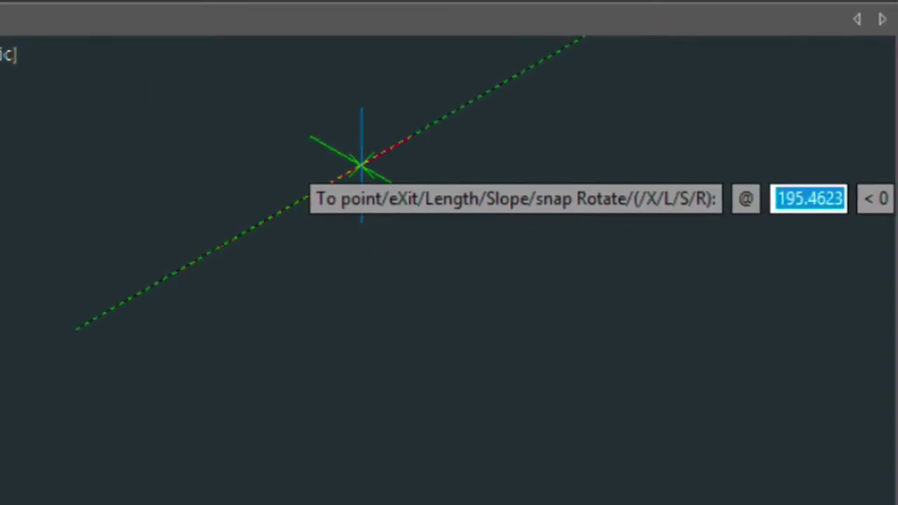
text(1')
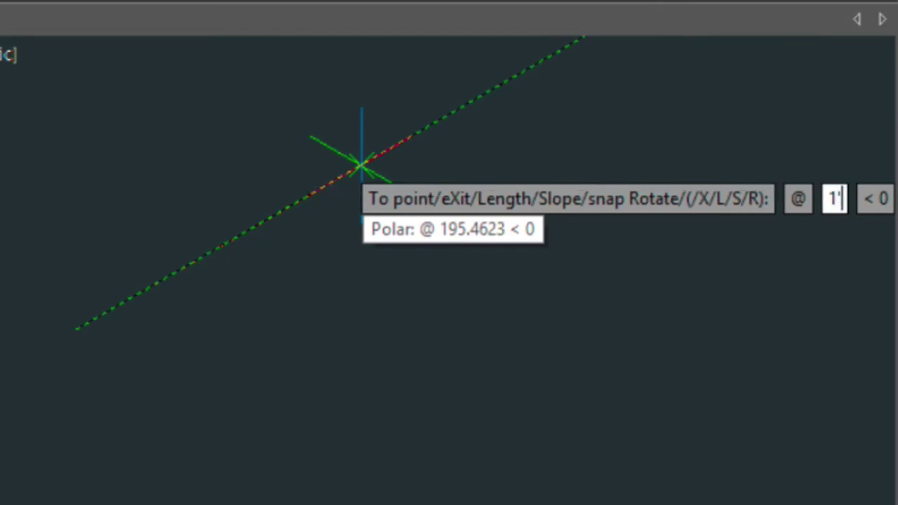
key(Return)
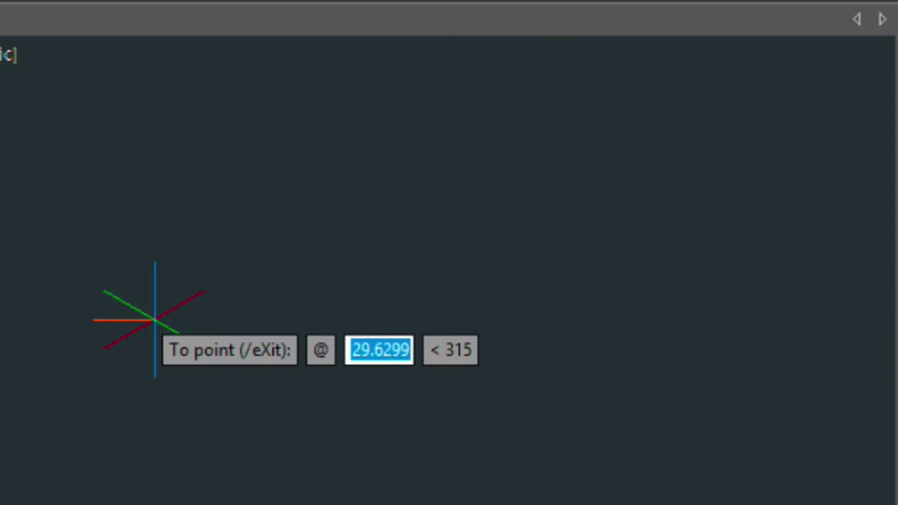
key(Return)
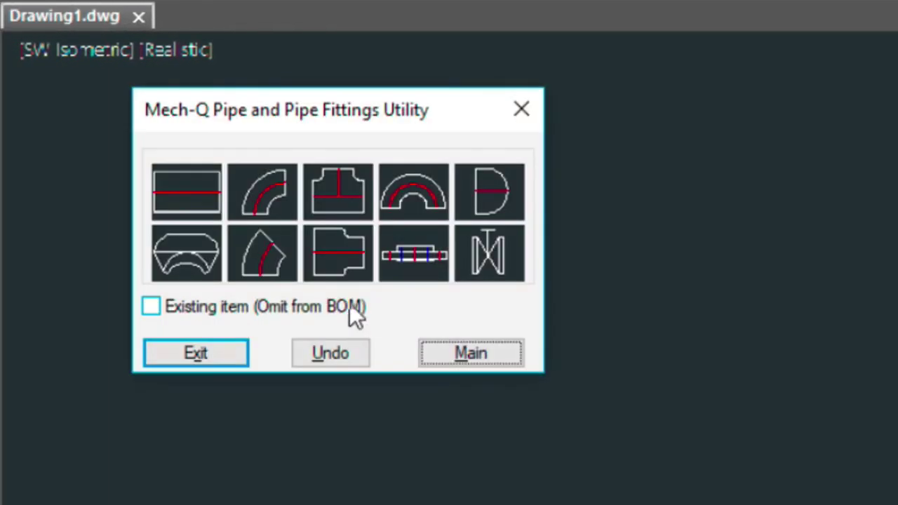
Step: Exit the Mech-Q utility, then zoom and pan so the one-foot pipe fills the view's centre
click(212, 354)
scroll(222, 352, up, 6)
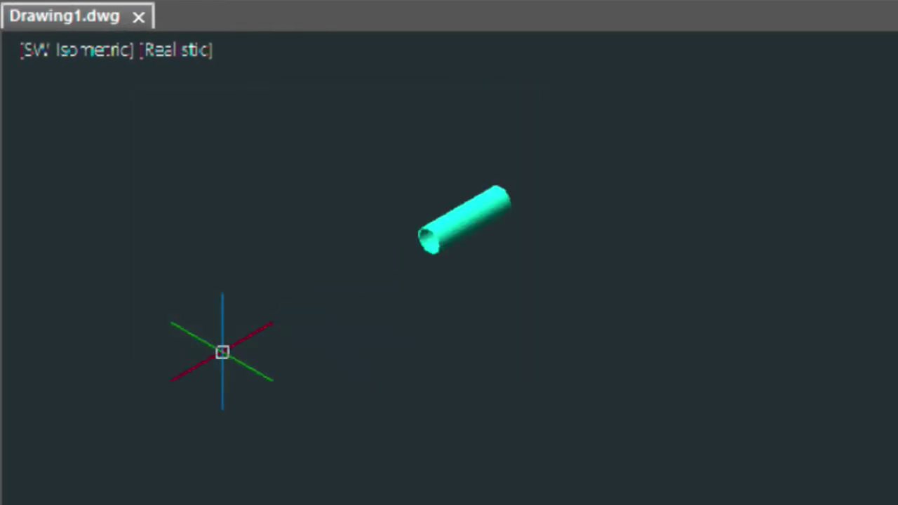
middle_drag(527, 222, 437, 297)
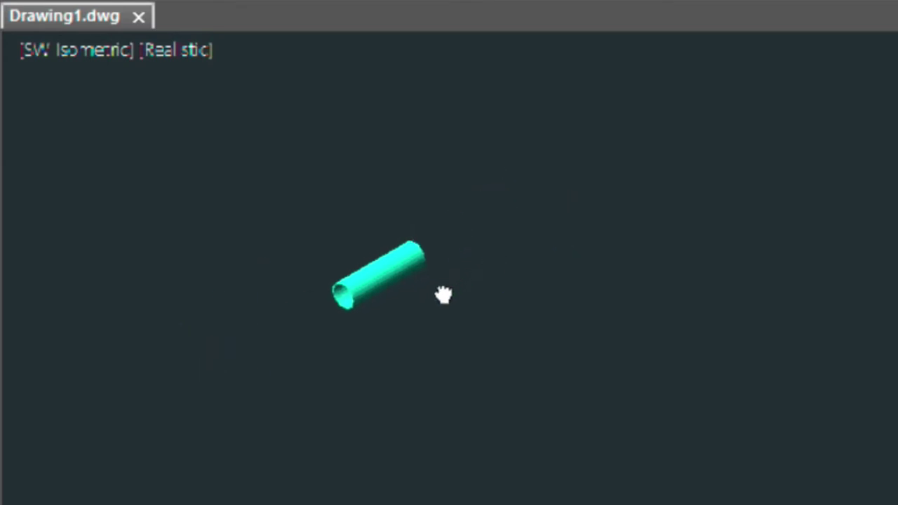
scroll(427, 288, up, 4)
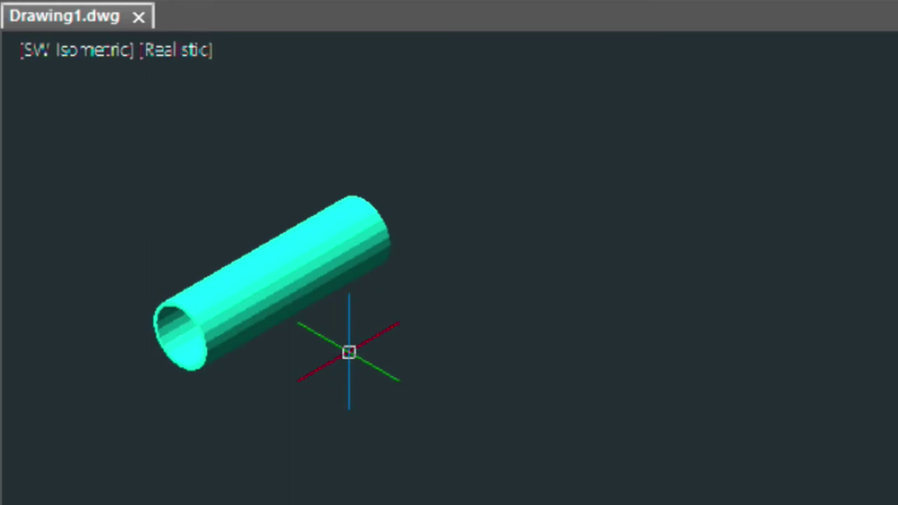
middle_drag(342, 355, 428, 375)
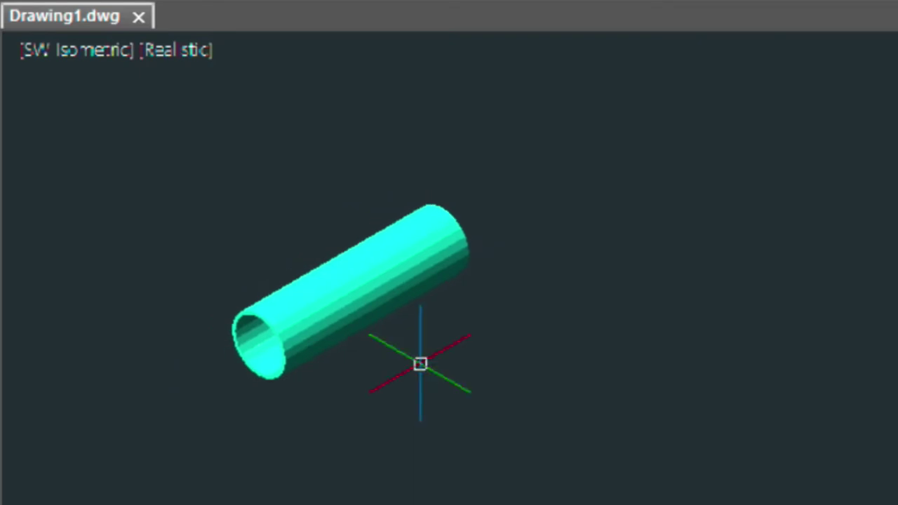
middle_click(503, 352)
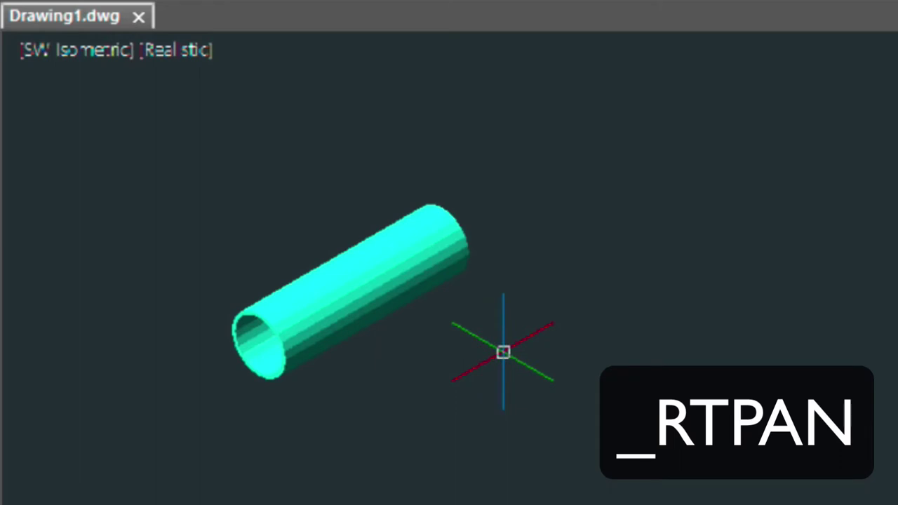
middle_drag(435, 377, 486, 414)
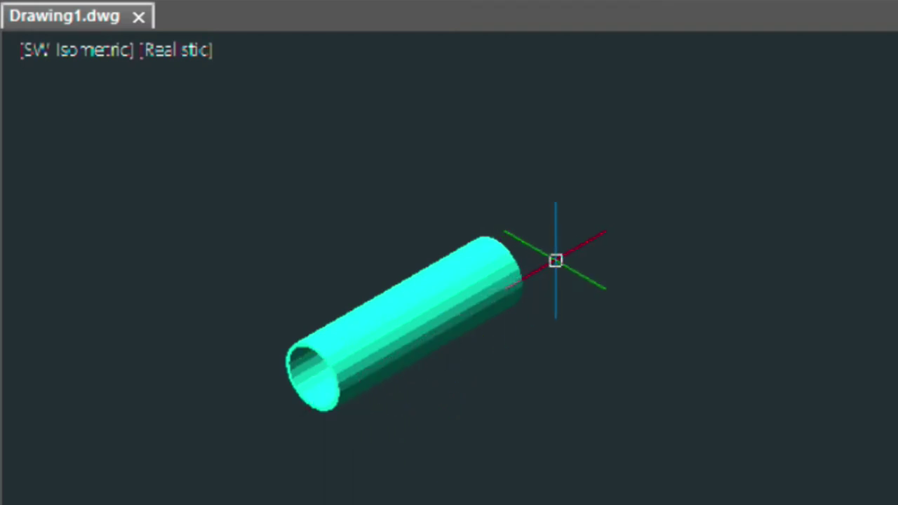
middle_drag(308, 315, 351, 254)
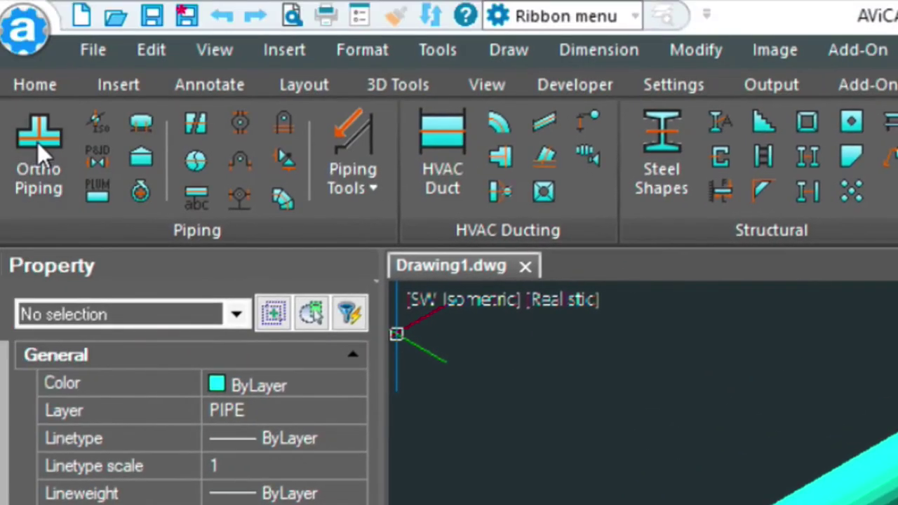
Step: Cap the pipe's end with a 3-inch Welding Neck flange
click(37, 141)
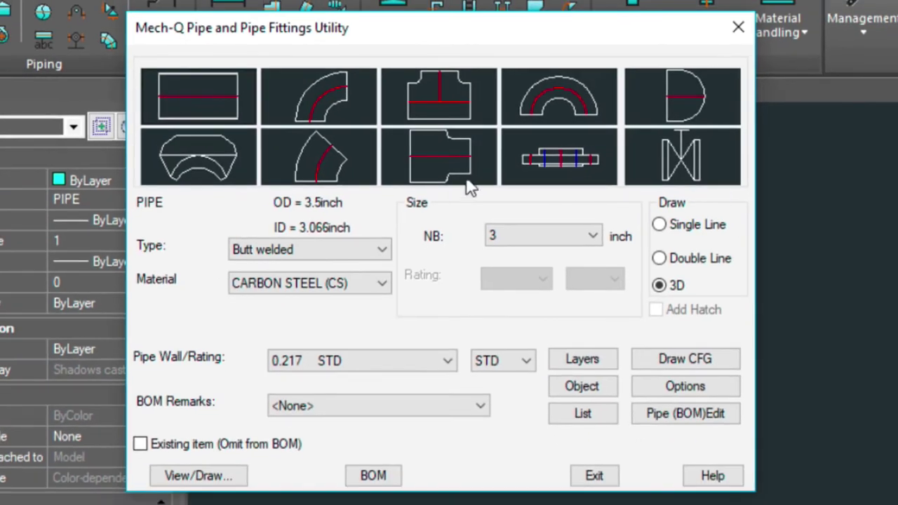
click(543, 149)
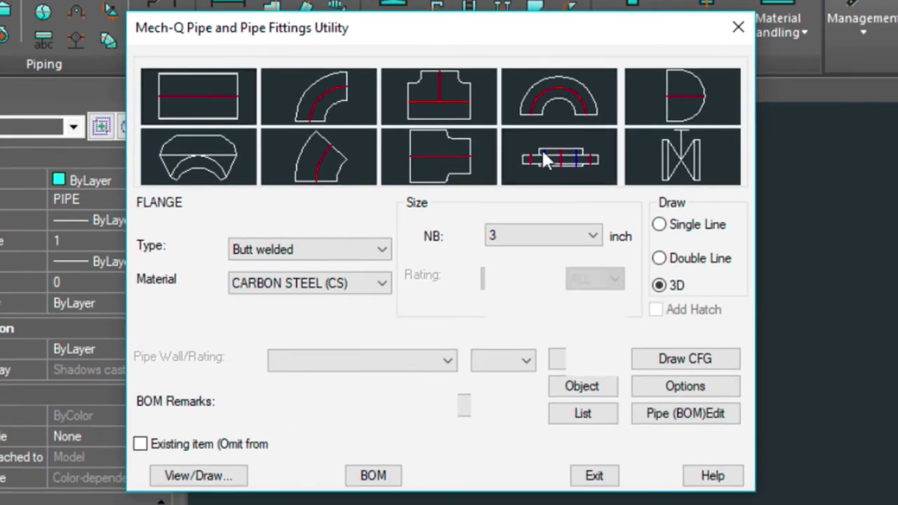
click(215, 477)
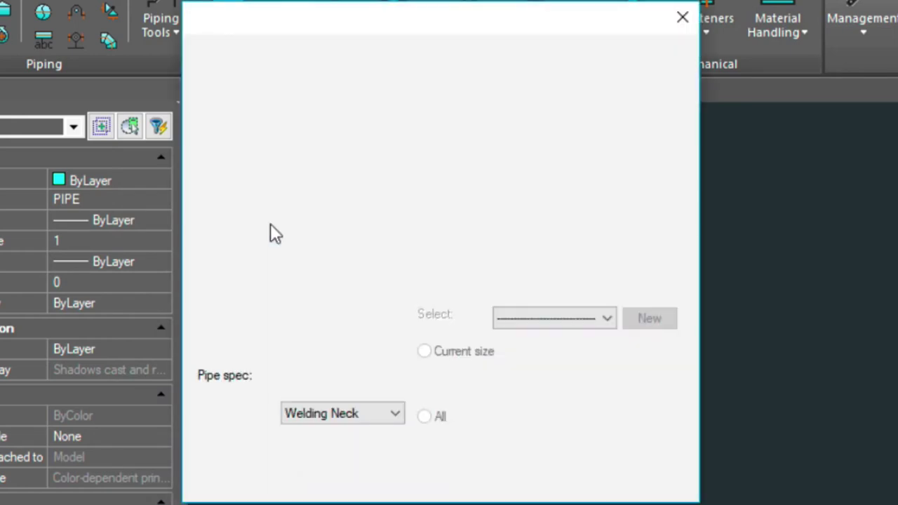
click(345, 412)
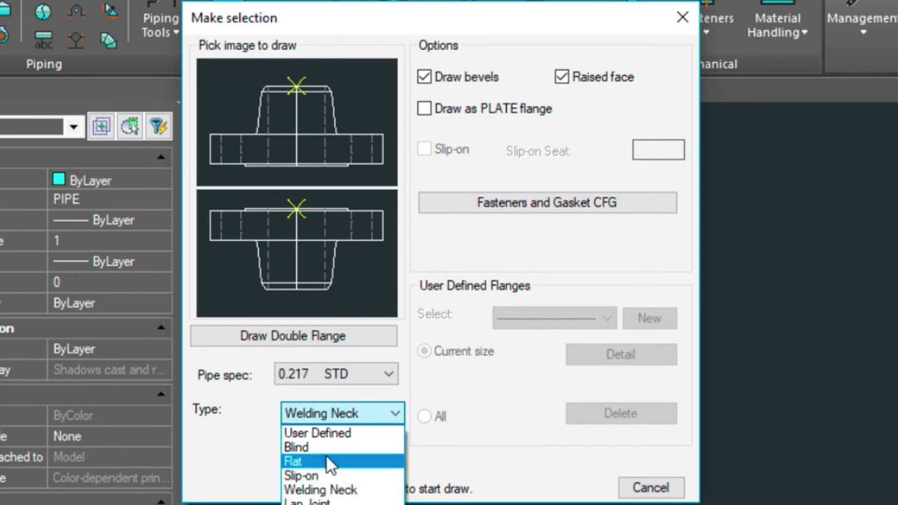
click(330, 490)
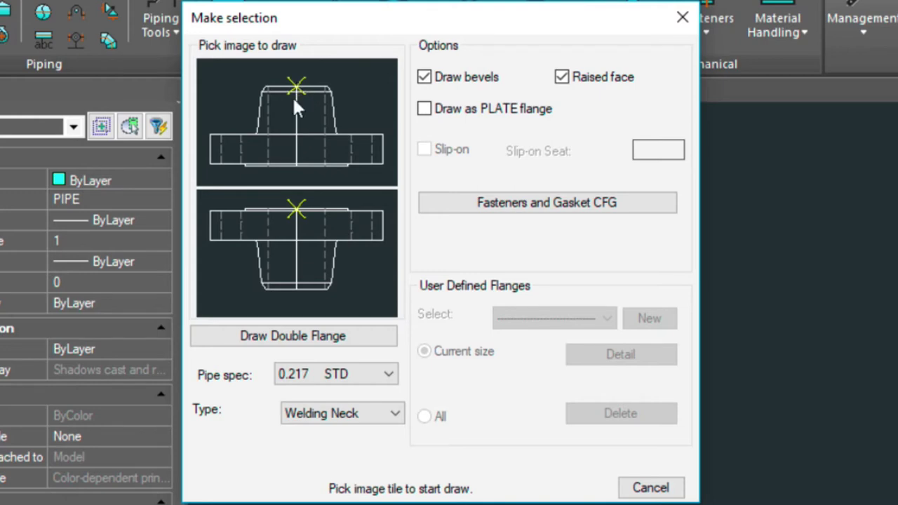
click(295, 80)
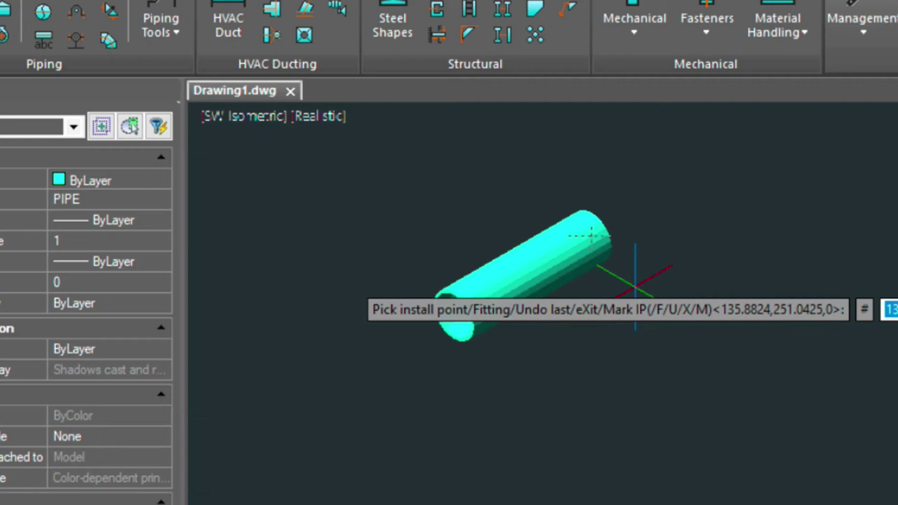
key(Return)
click(591, 236)
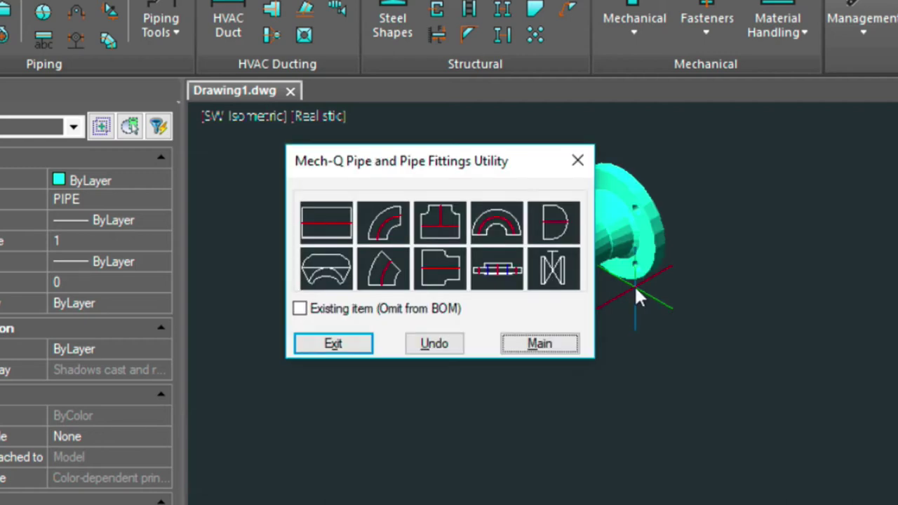
Step: Choose a 3 - 2 reducing tee and pick its left run-end insertion point
drag(515, 162, 246, 147)
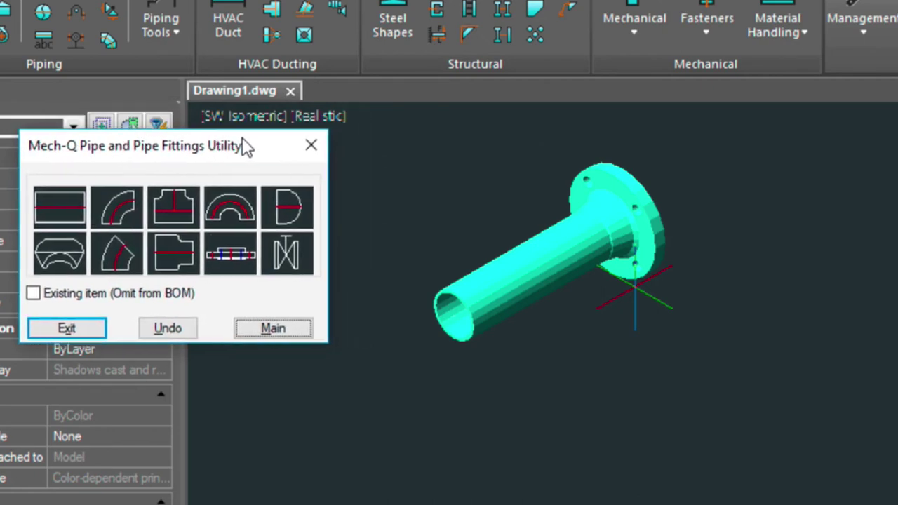
drag(246, 147, 222, 142)
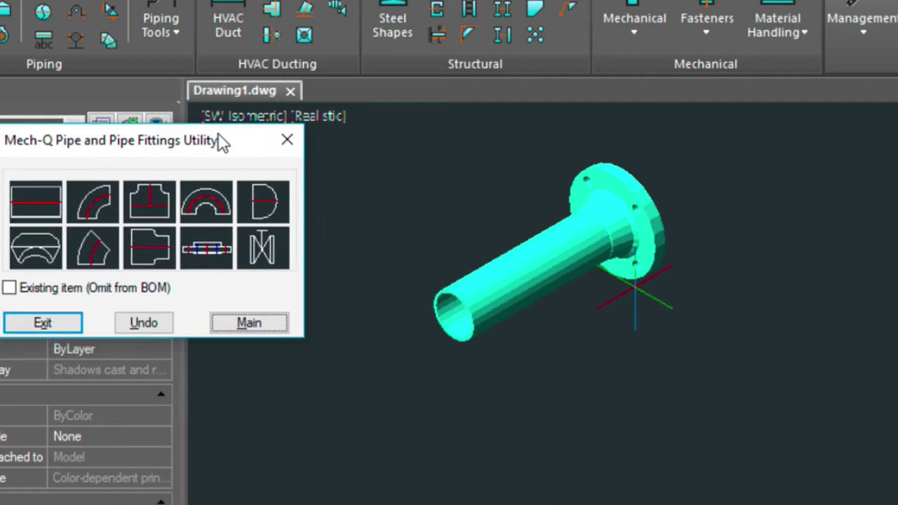
click(147, 204)
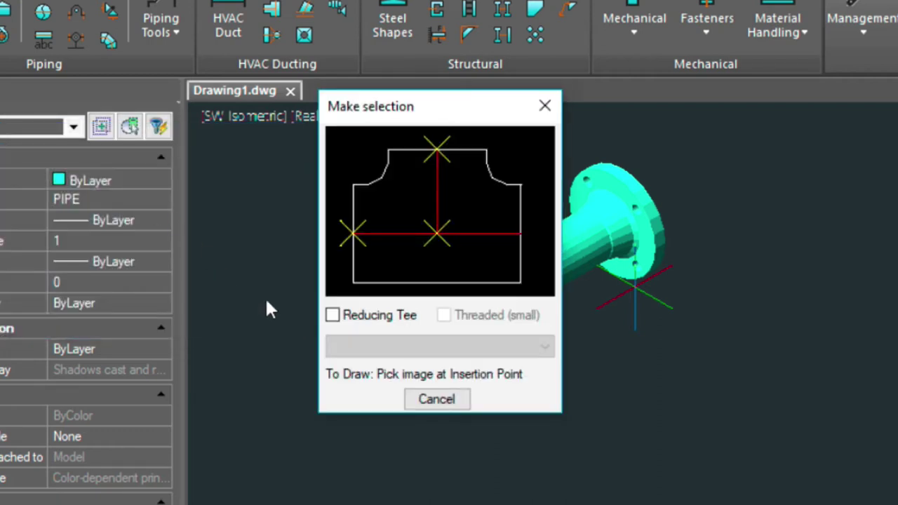
click(332, 316)
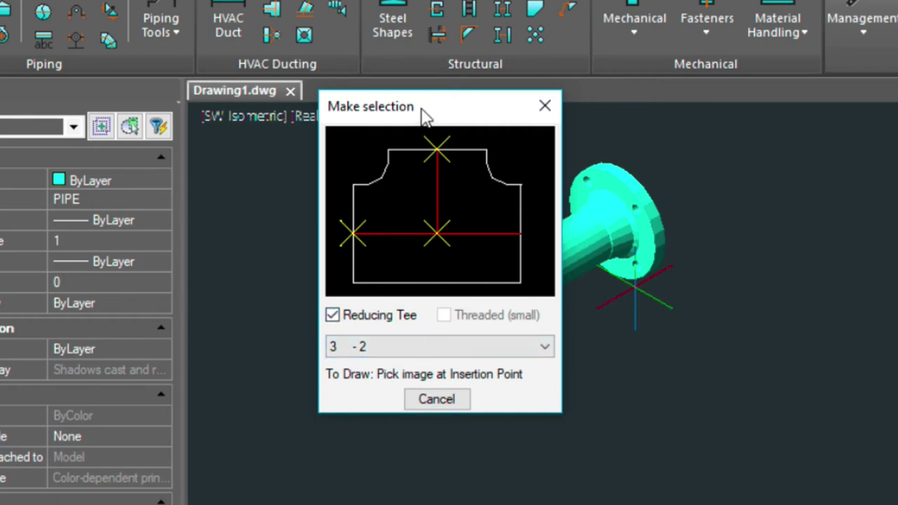
drag(421, 111, 190, 111)
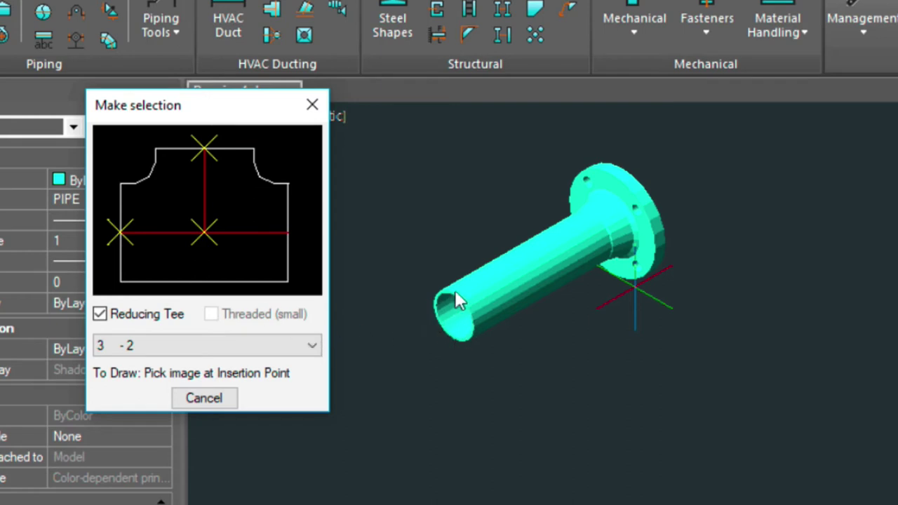
click(120, 234)
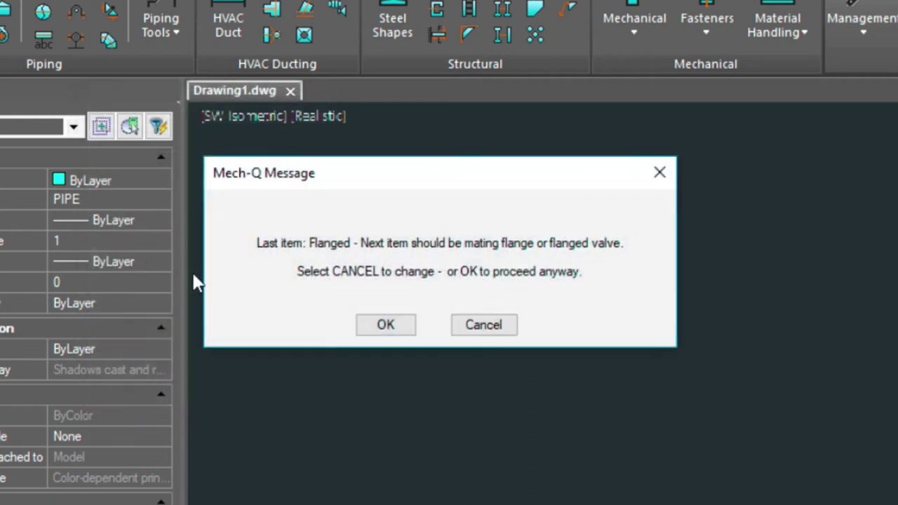
Step: Accept the flange warning and place the tee at the pipe end centre, branch pointing down
click(385, 326)
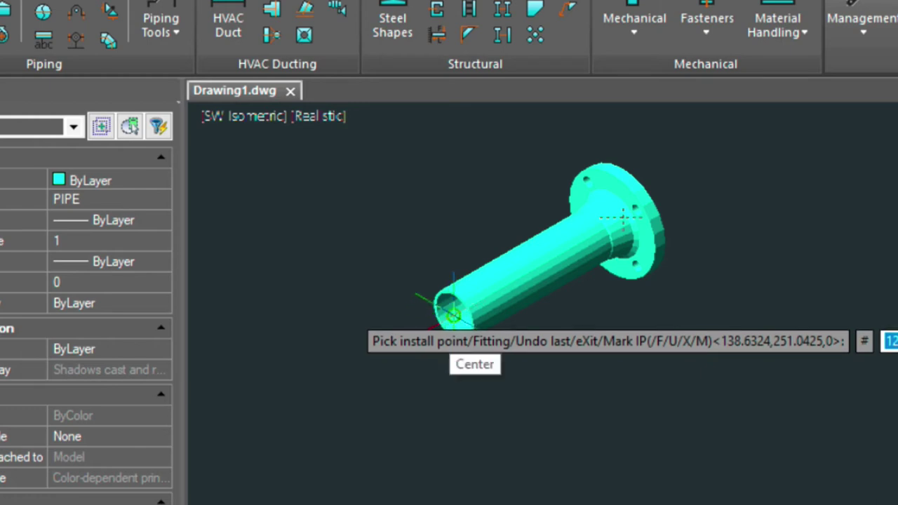
click(453, 313)
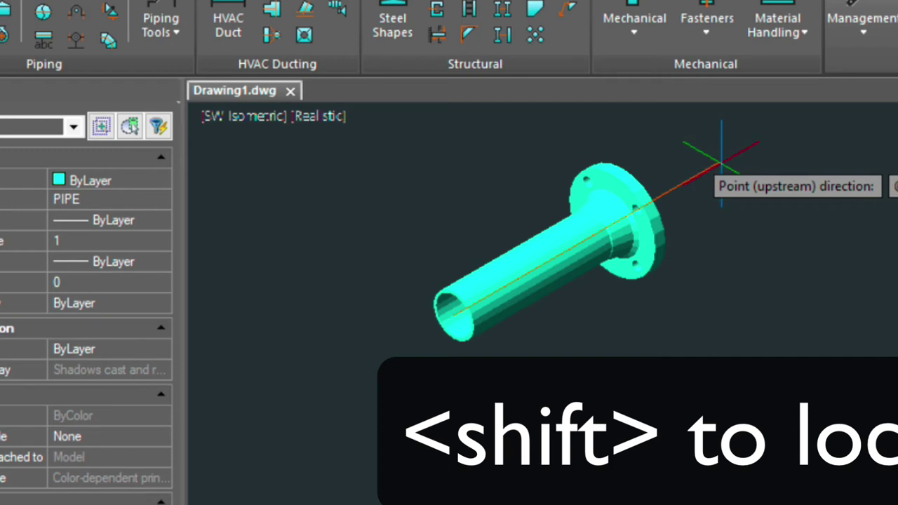
click(721, 163)
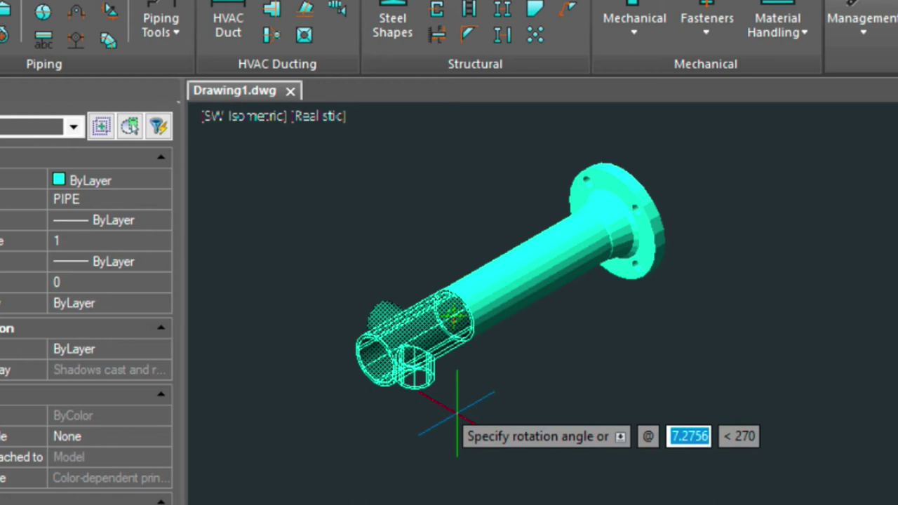
click(456, 413)
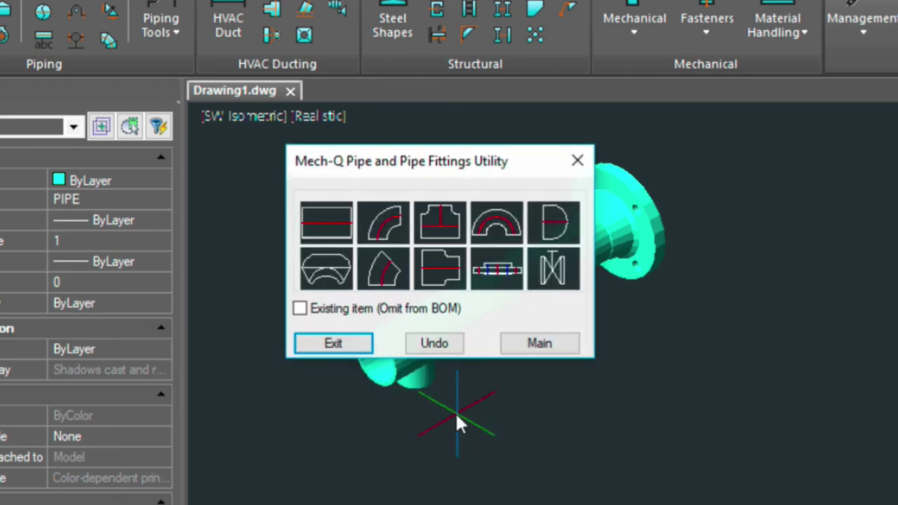
Step: Drag the fittings utility to the upper right, revealing the flanged pipe and tee
drag(375, 169, 744, 100)
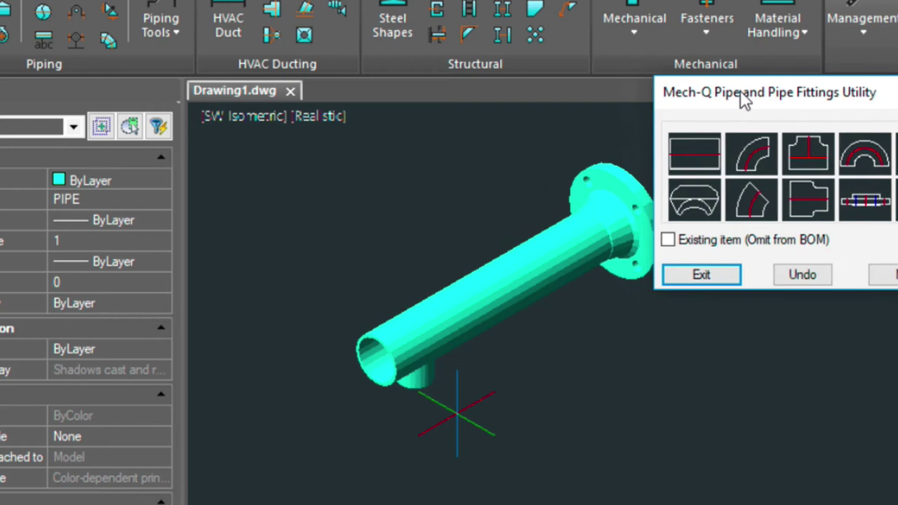
Step: Attach a 3 - 2 concentric reducer to the tee's open run end
click(806, 193)
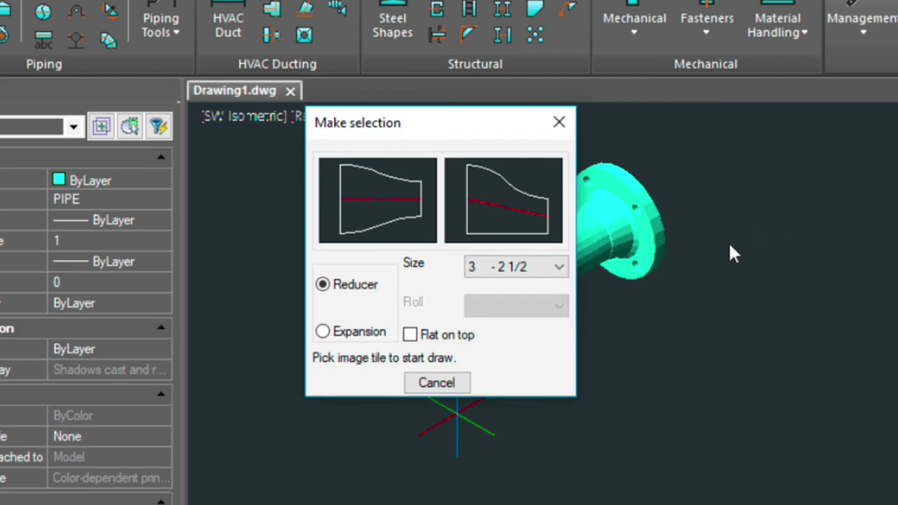
click(553, 266)
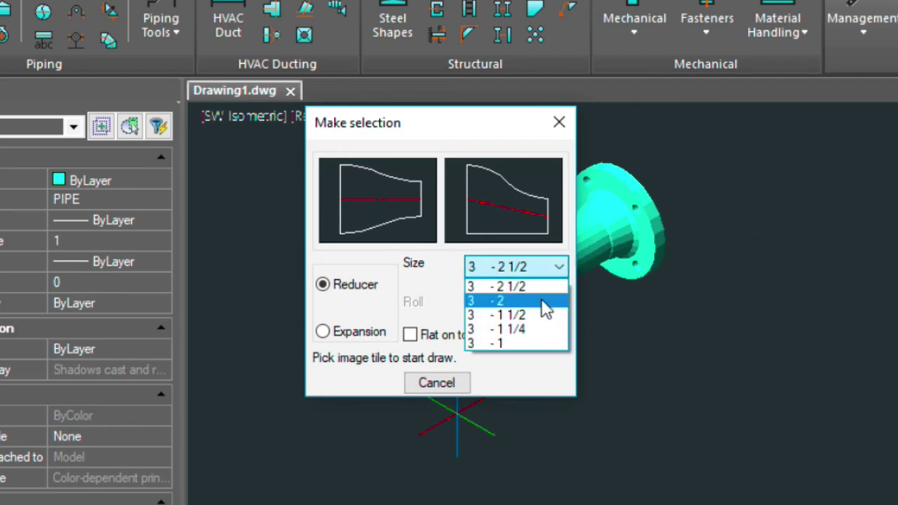
click(545, 301)
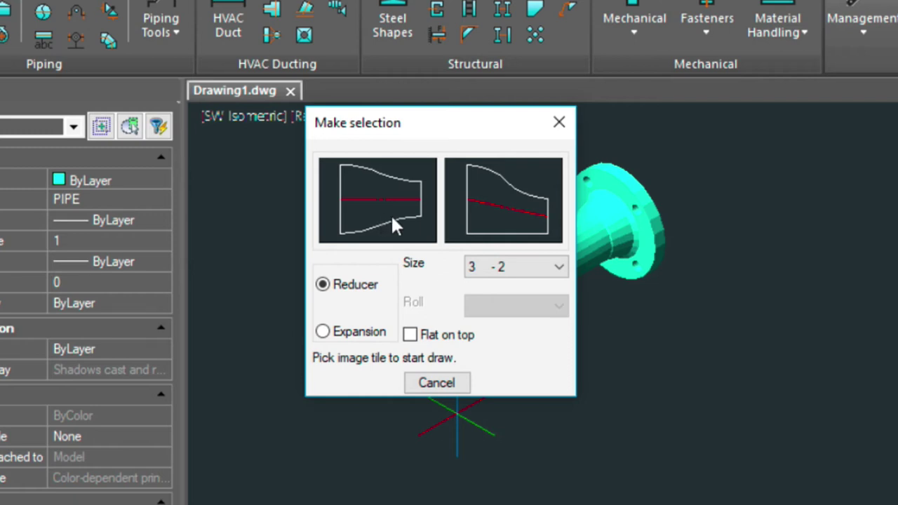
click(343, 198)
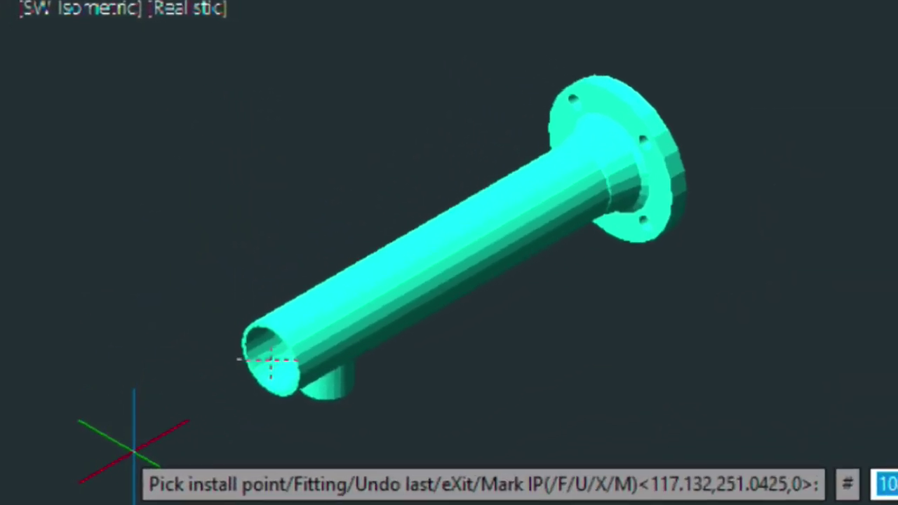
click(270, 360)
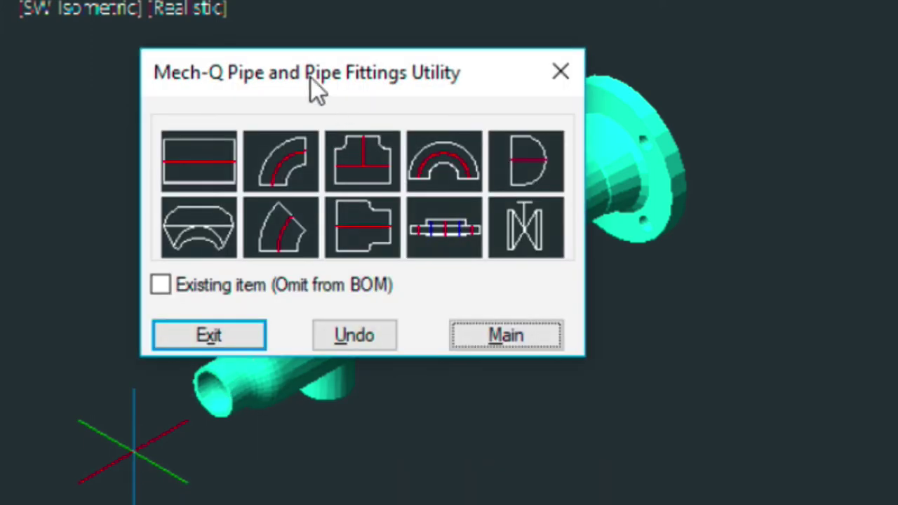
Step: From the reducer end, route a 1' pipe, then a 6 leg turning down through an elbow
drag(310, 74, 893, 5)
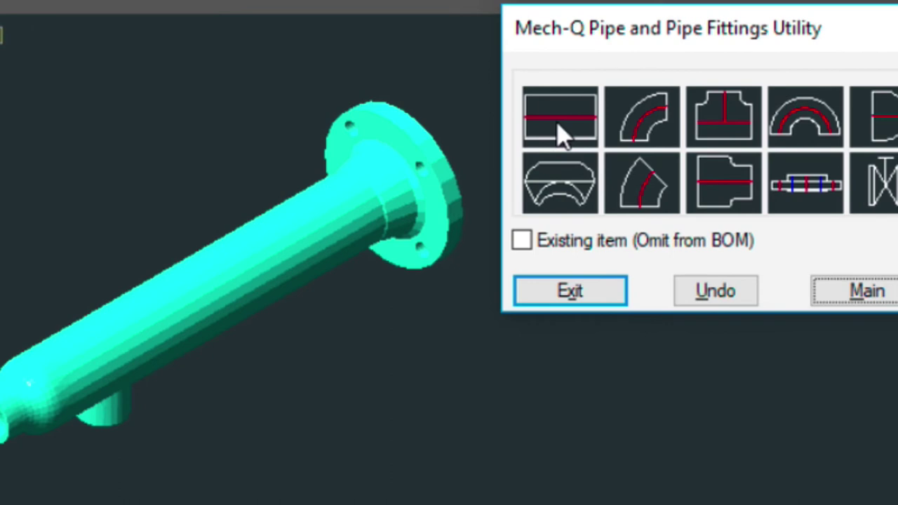
click(561, 137)
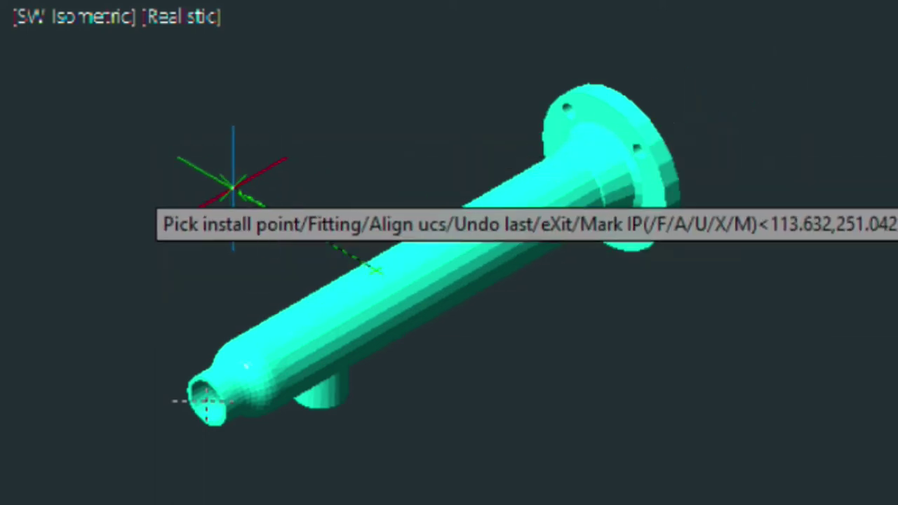
click(140, 237)
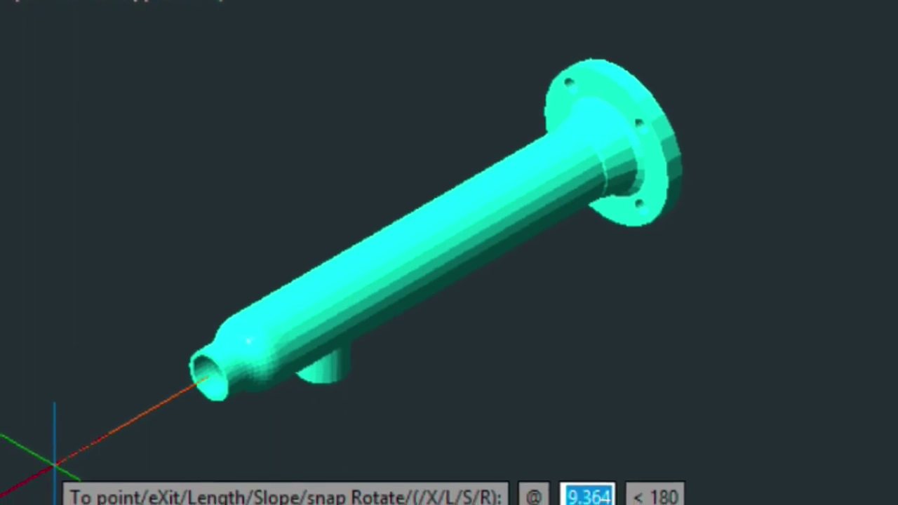
text(1')
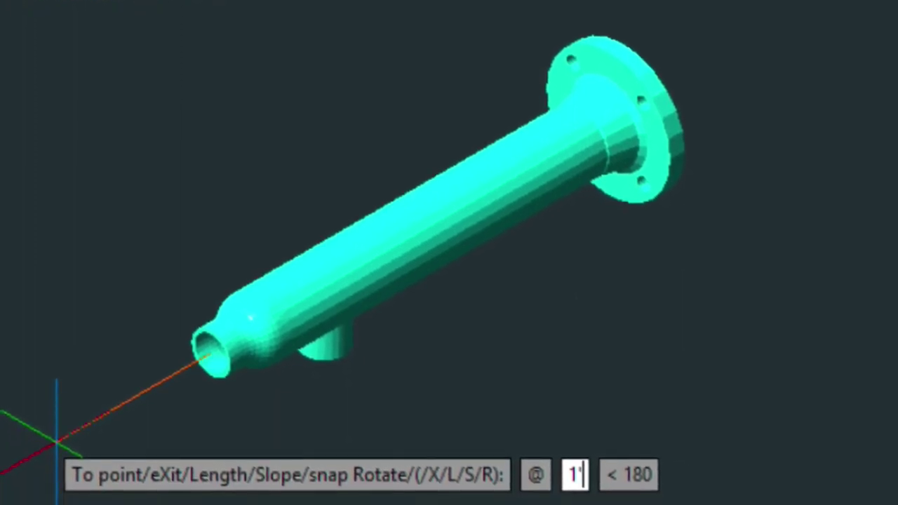
key(Return)
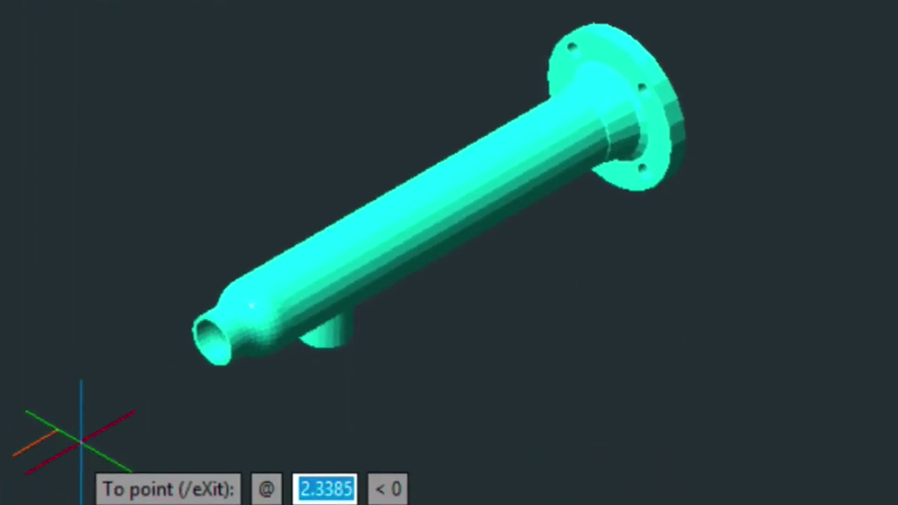
key(Return)
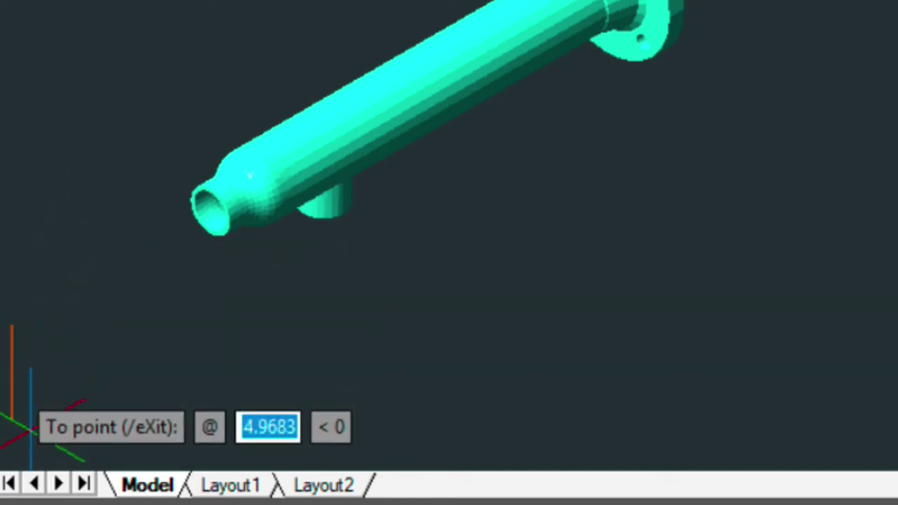
text(6)
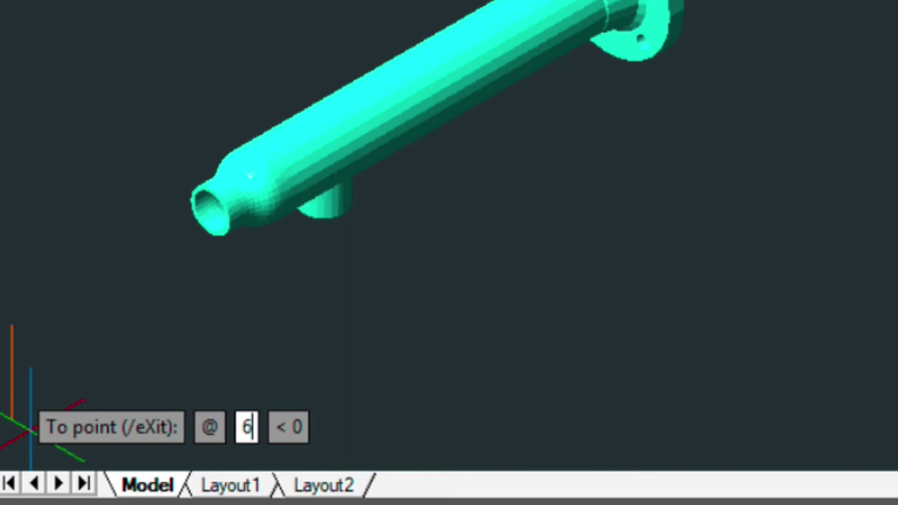
key(Return)
key(Return)
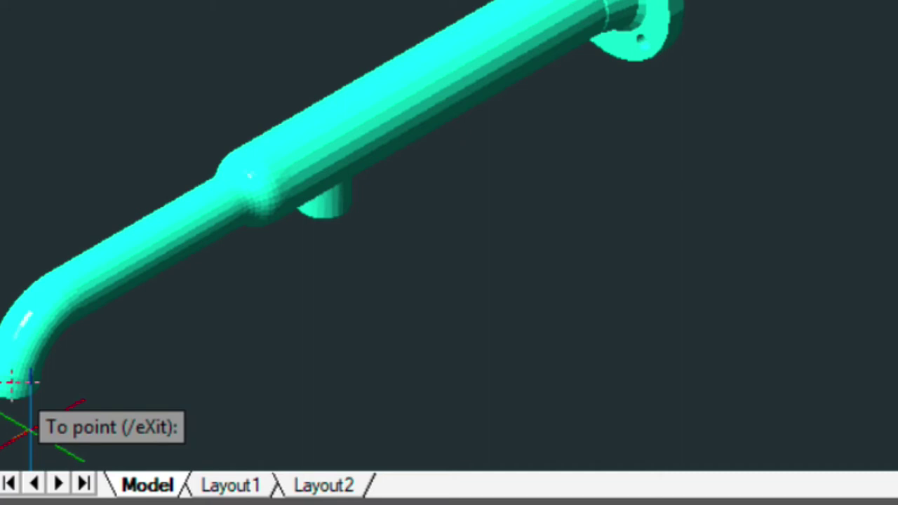
key(Return)
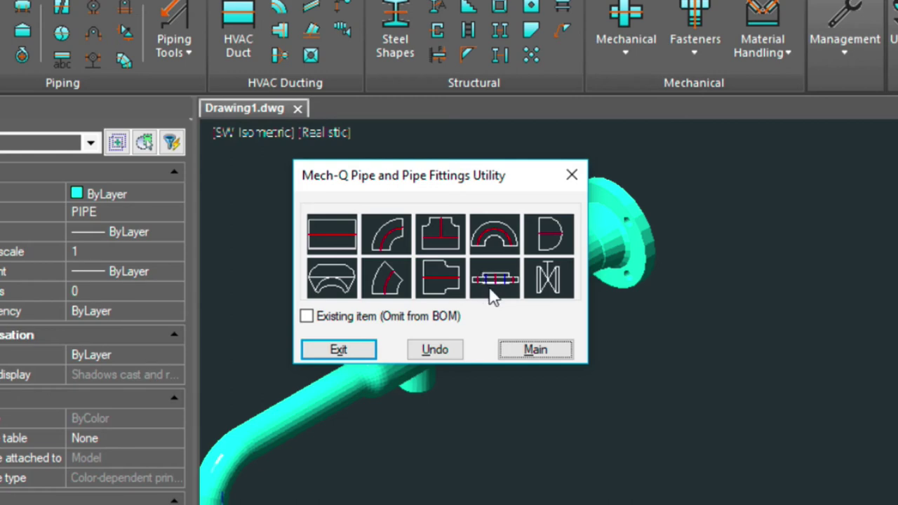
click(491, 281)
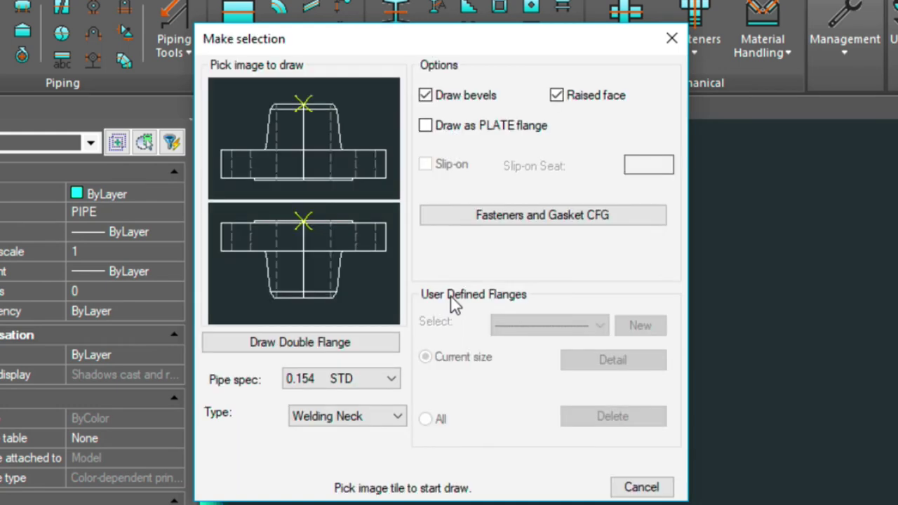
click(301, 99)
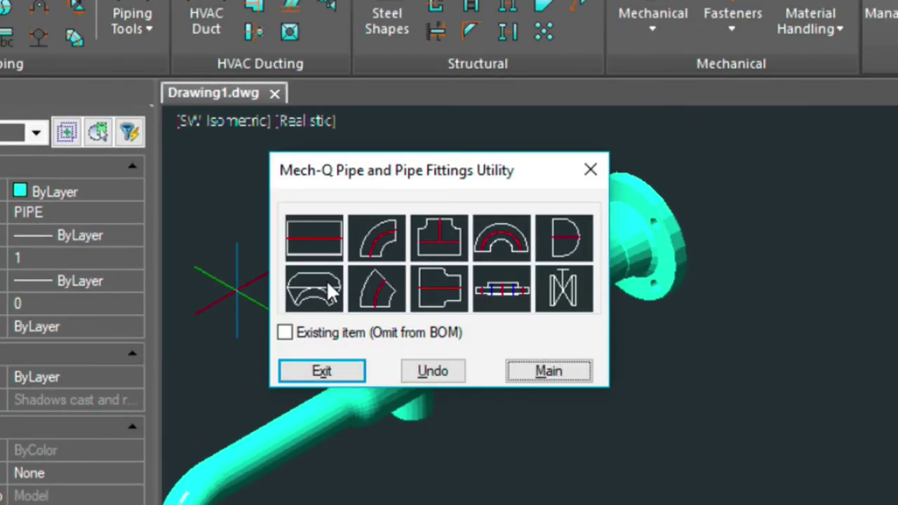
Step: Place a welding-neck flange at the tee's downward branch, then close the fittings utility
click(498, 285)
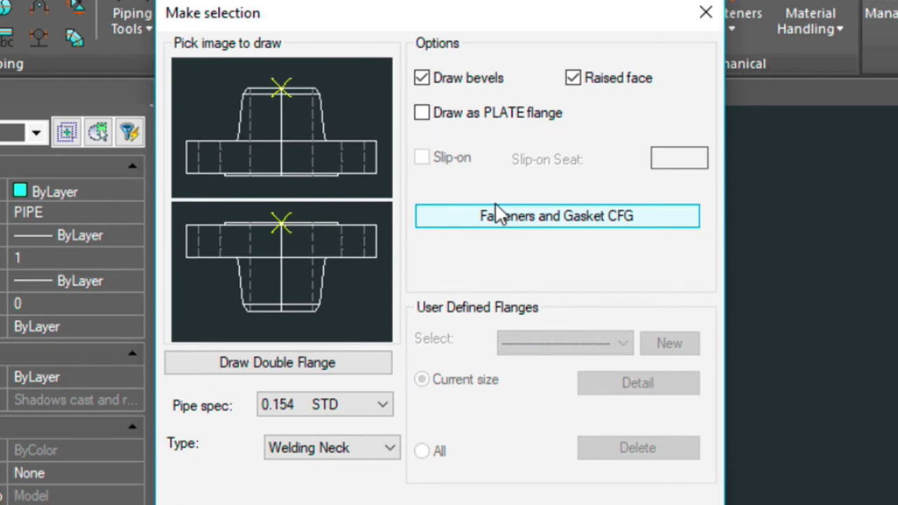
click(276, 82)
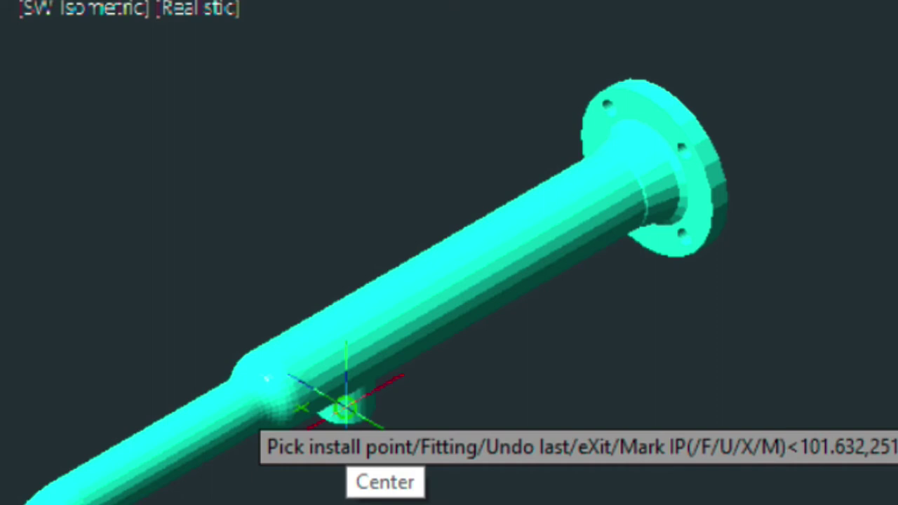
click(346, 406)
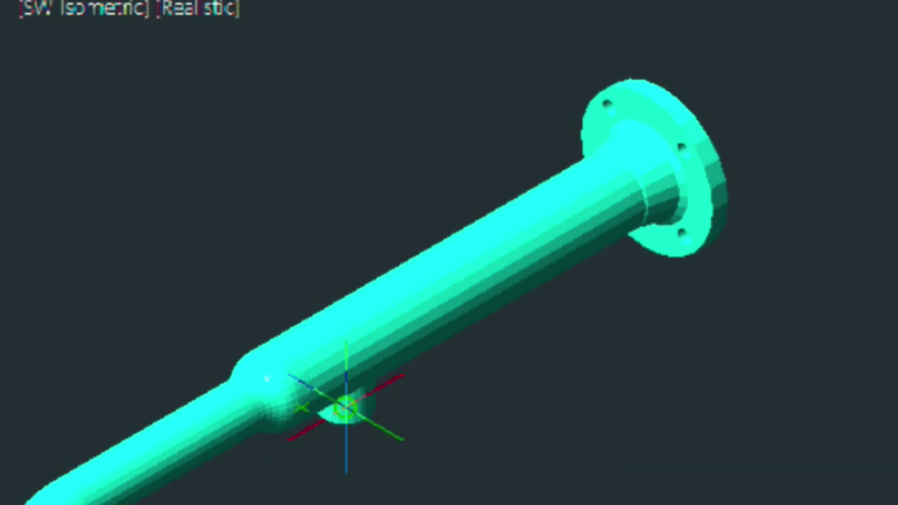
click(340, 97)
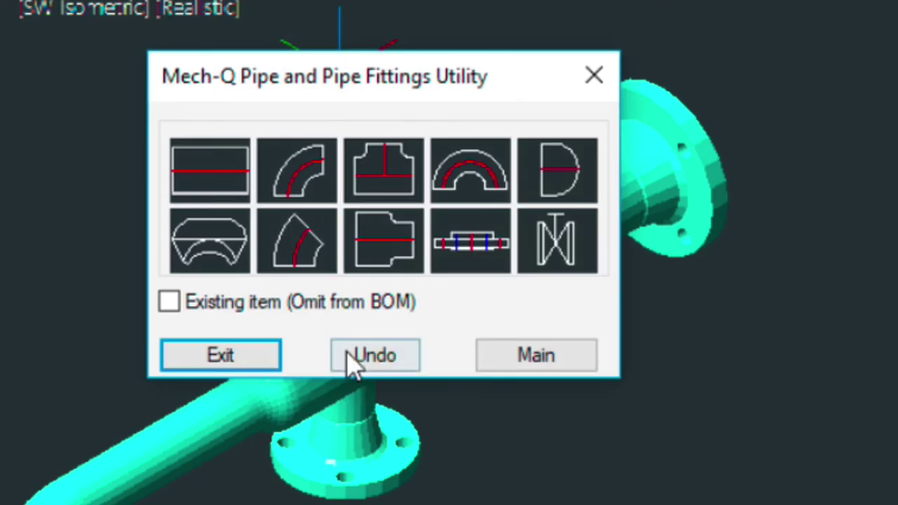
click(235, 361)
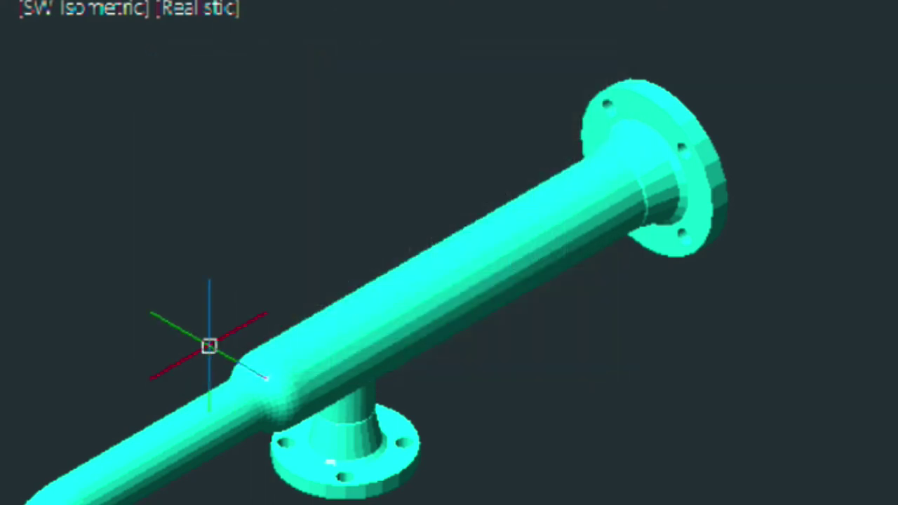
Step: Pan the view, then orbit the pipe run with Real-Time Sphere to a custom angle
middle_drag(198, 377, 338, 201)
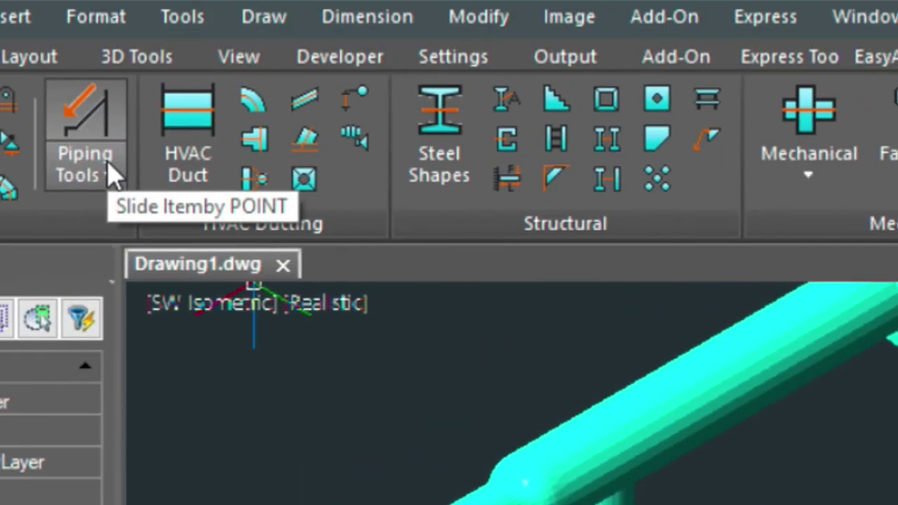
click(112, 175)
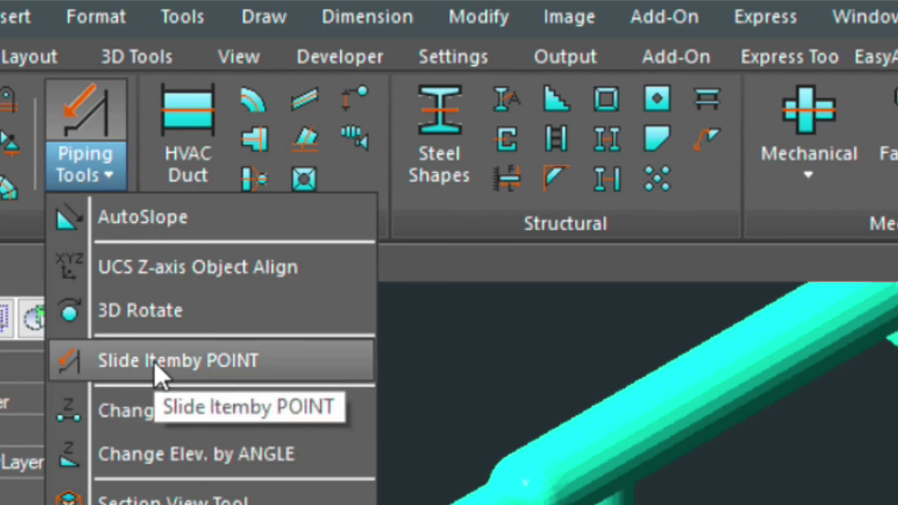
click(244, 347)
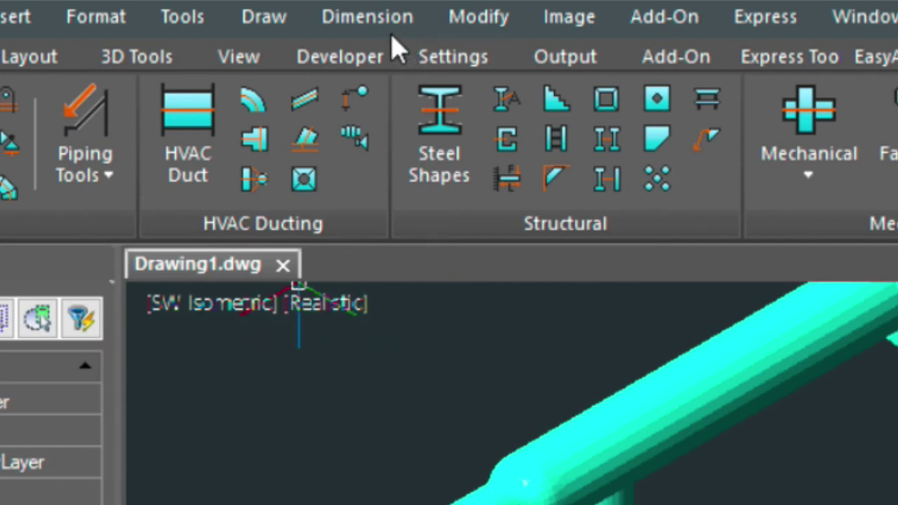
click(235, 58)
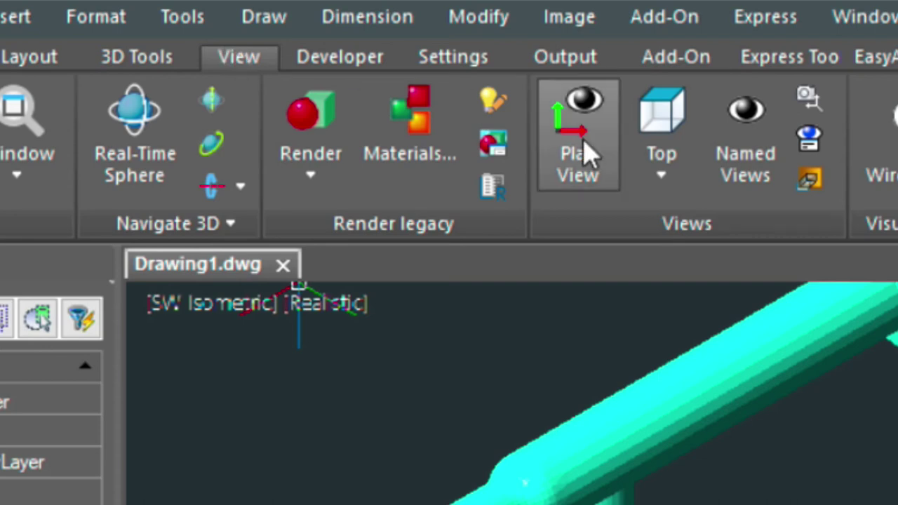
click(148, 132)
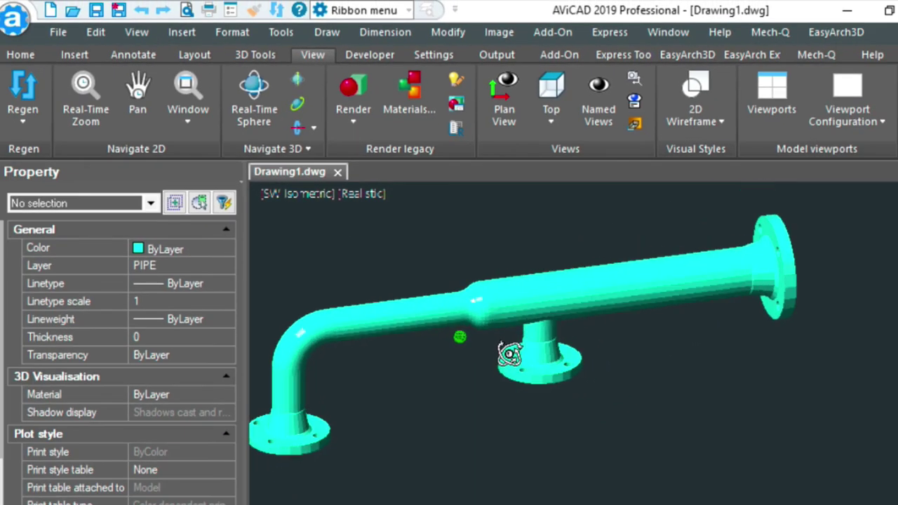
drag(509, 356, 521, 338)
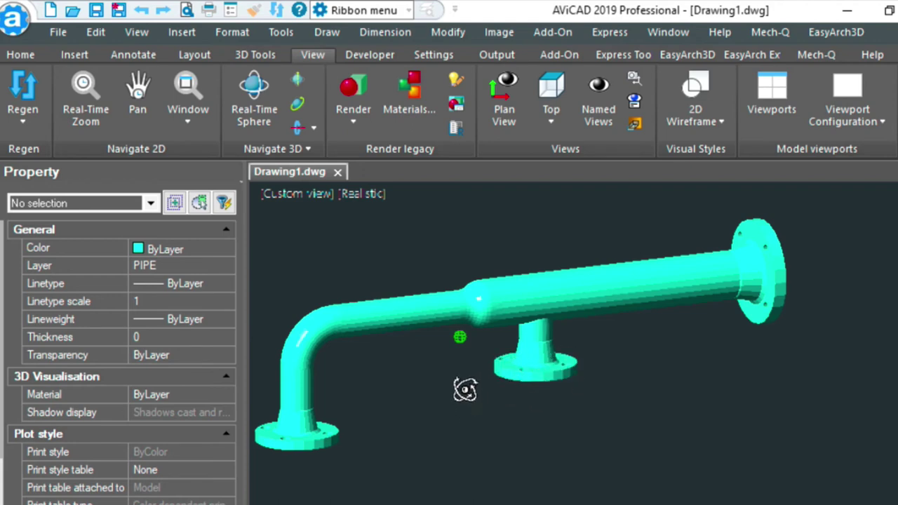
Step: Switch the display to 2D wireframe with SHADEMODE
key(Escape)
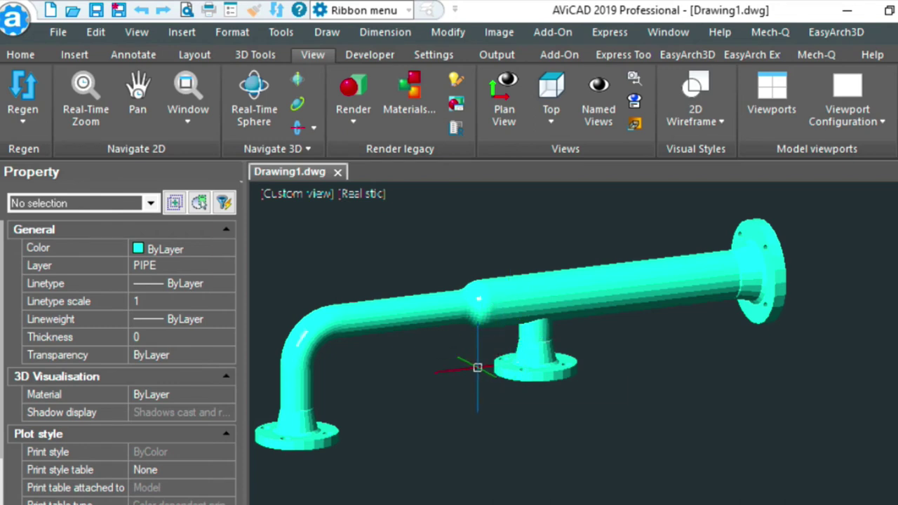
text(SHADE)
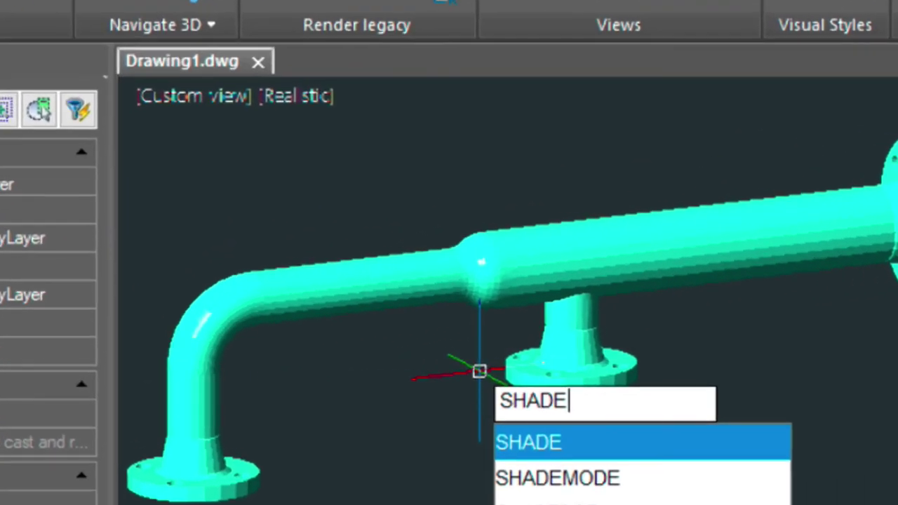
key(Down)
key(Return)
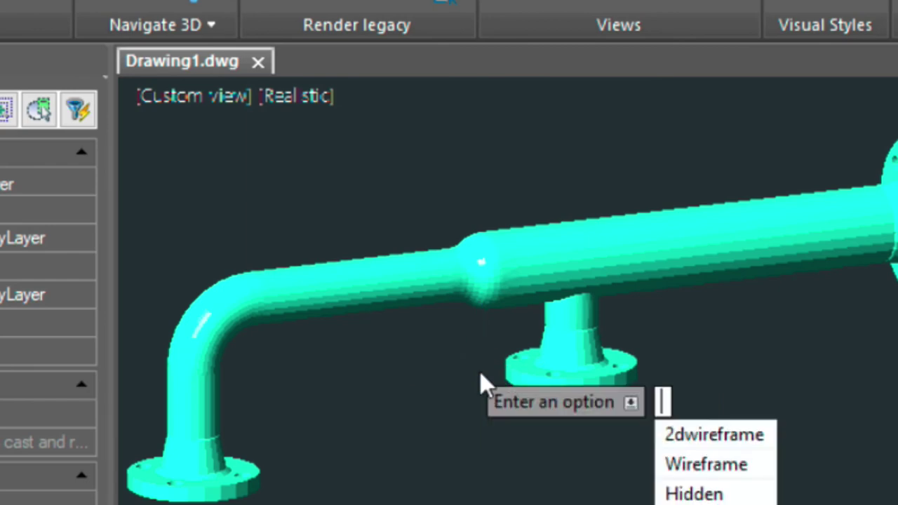
key(Down)
key(Return)
Step: Zoom and pan the view to focus on the branch flange
scroll(545, 401, up, 4)
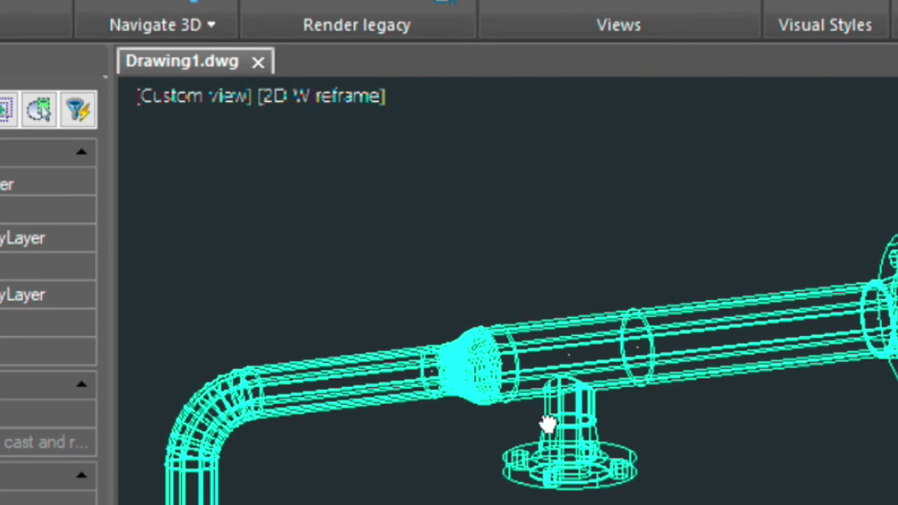
scroll(538, 412, up, 1)
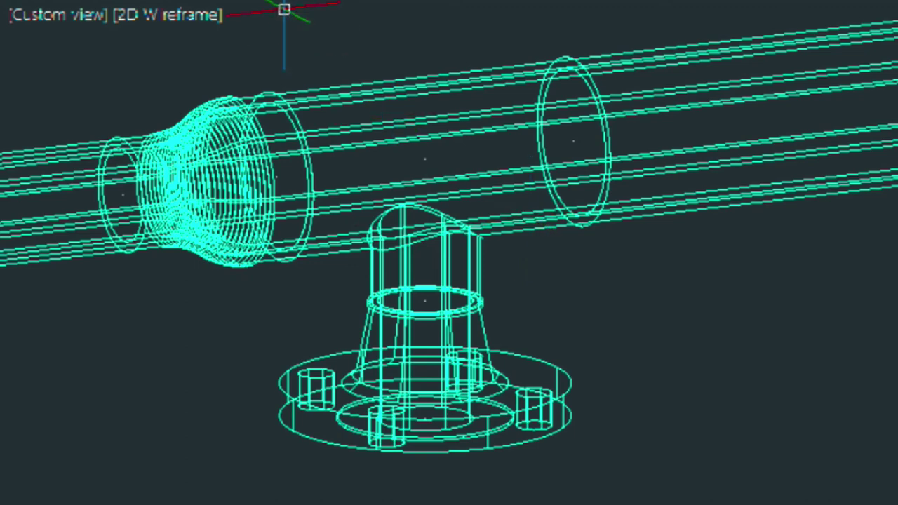
scroll(284, 9, down, 2)
scroll(402, 362, up, 2)
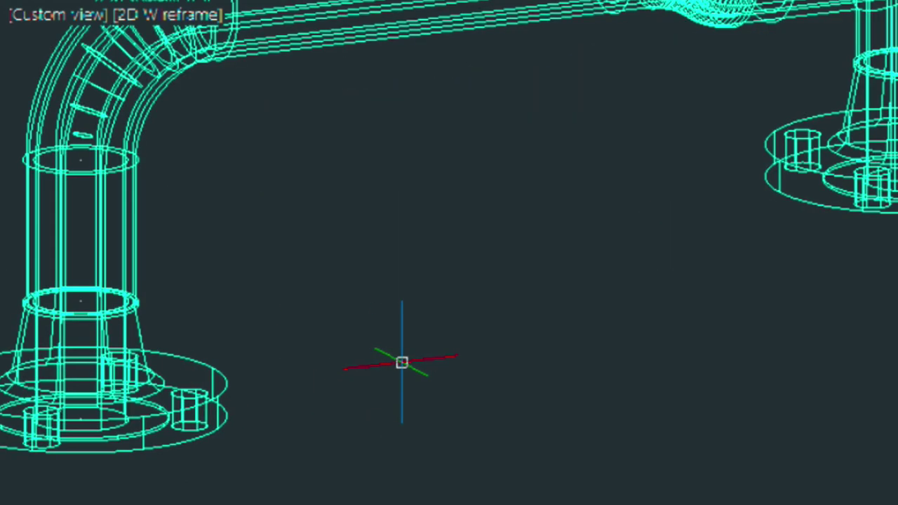
middle_drag(591, 174, 276, 281)
scroll(372, 269, up, 1)
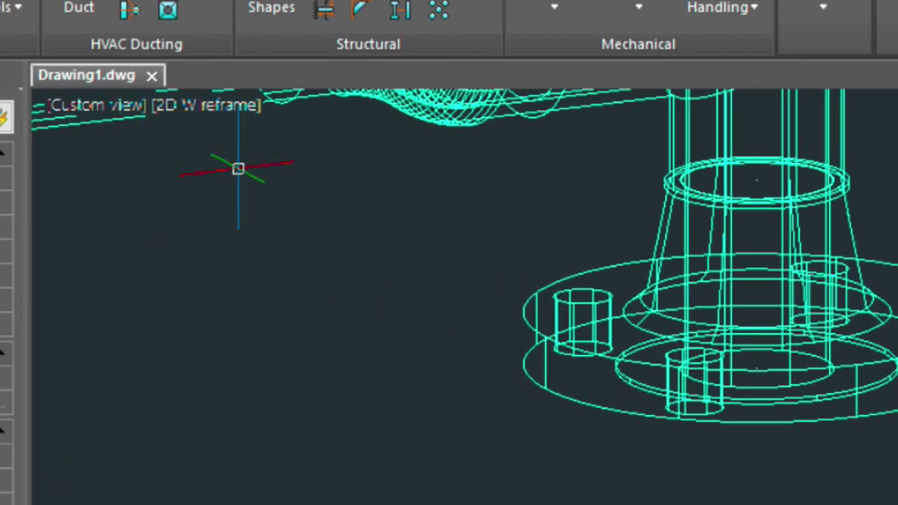
Step: Slide the branch flange down its axis by point to align with the elbow's lower flange
middle_drag(326, 210, 404, 291)
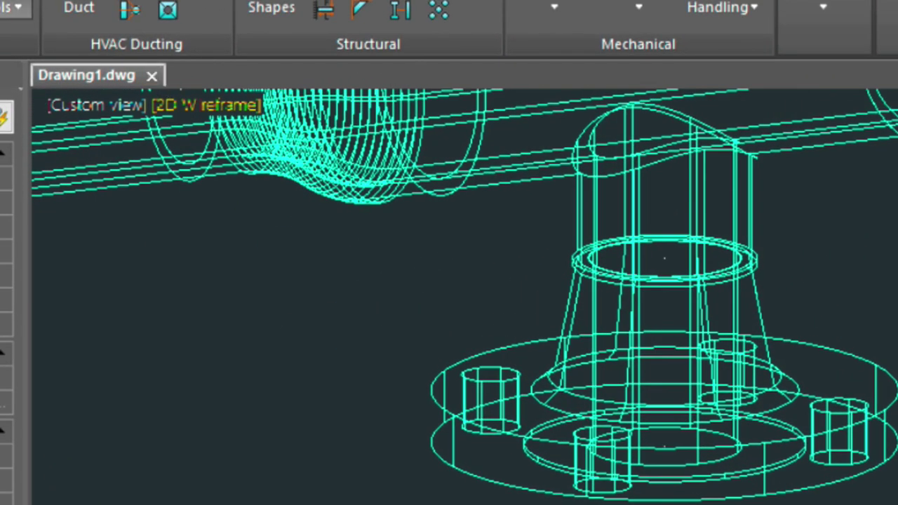
click(15, 7)
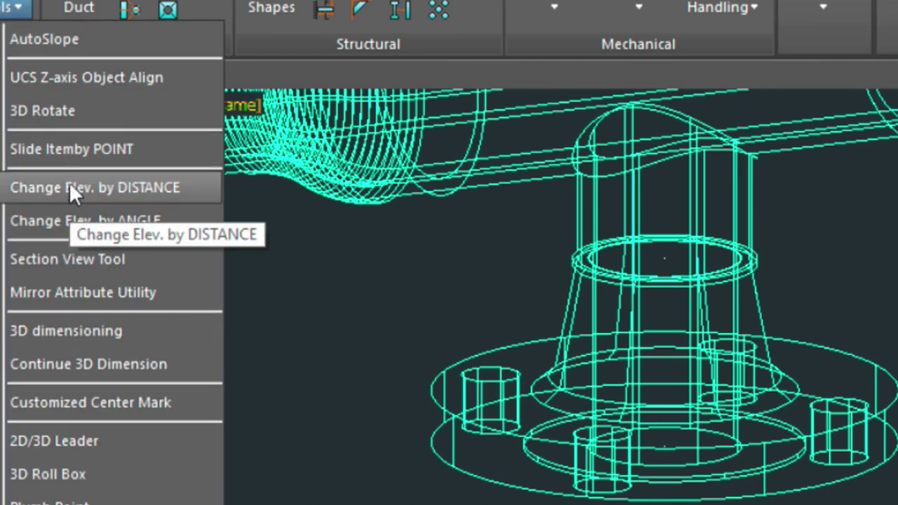
click(68, 149)
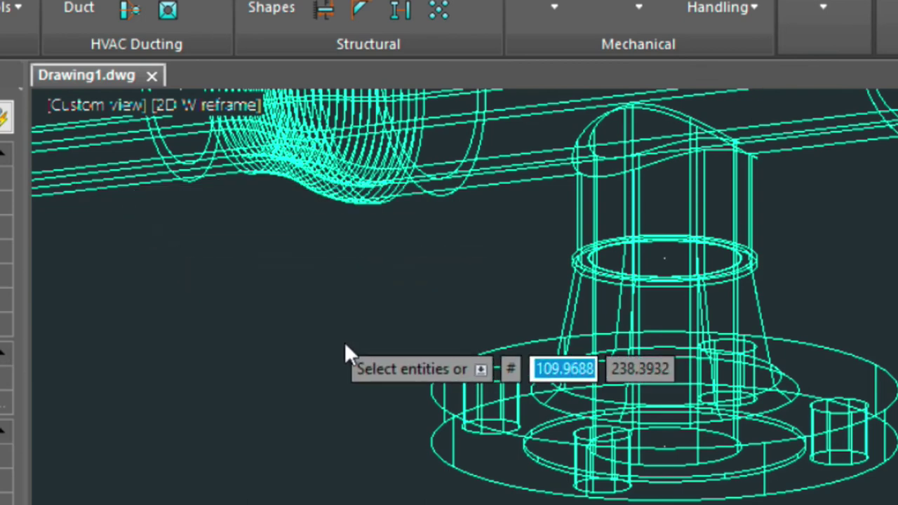
click(427, 383)
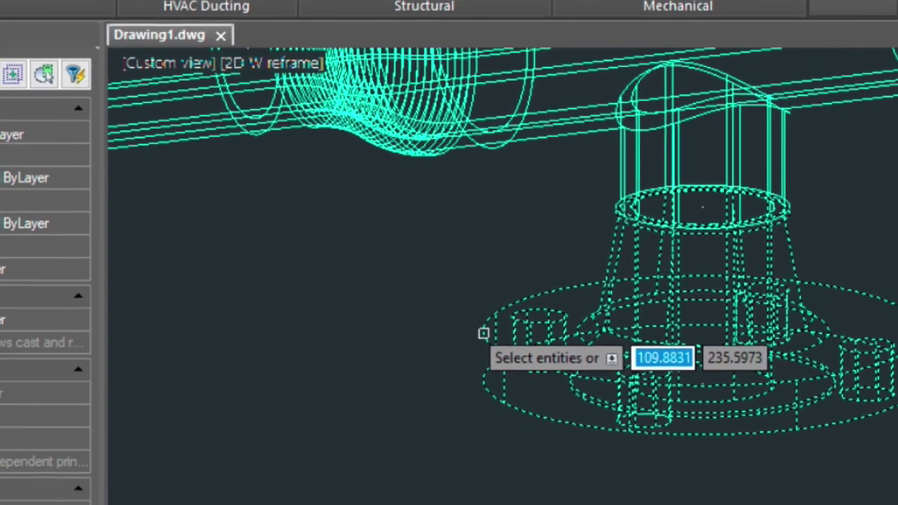
key(Return)
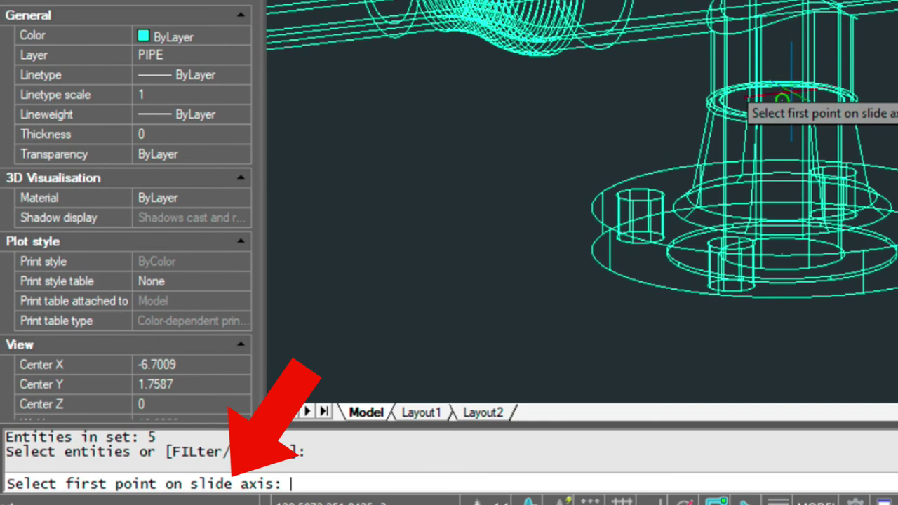
click(782, 97)
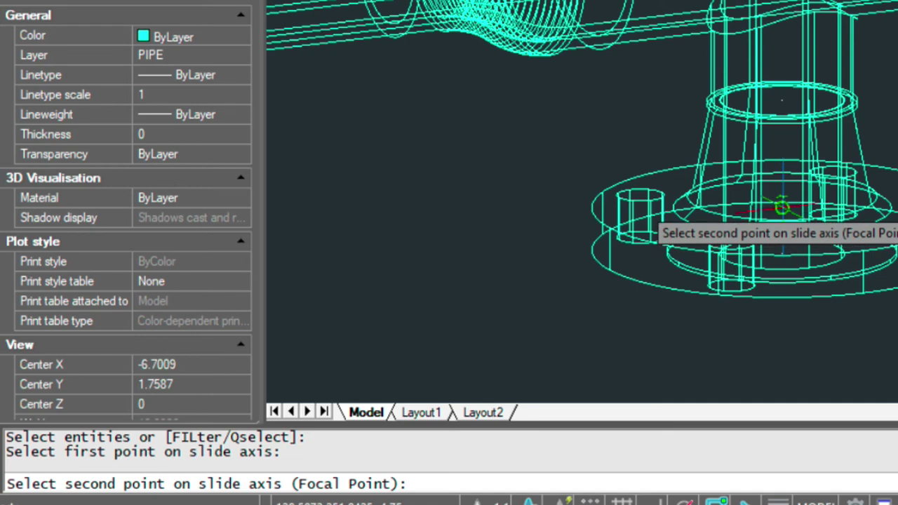
click(782, 207)
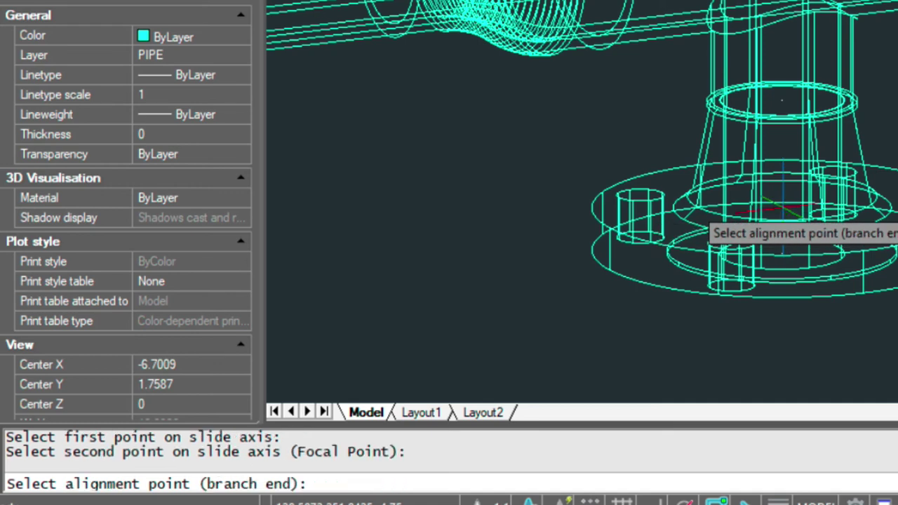
click(609, 229)
scroll(593, 235, down, 2)
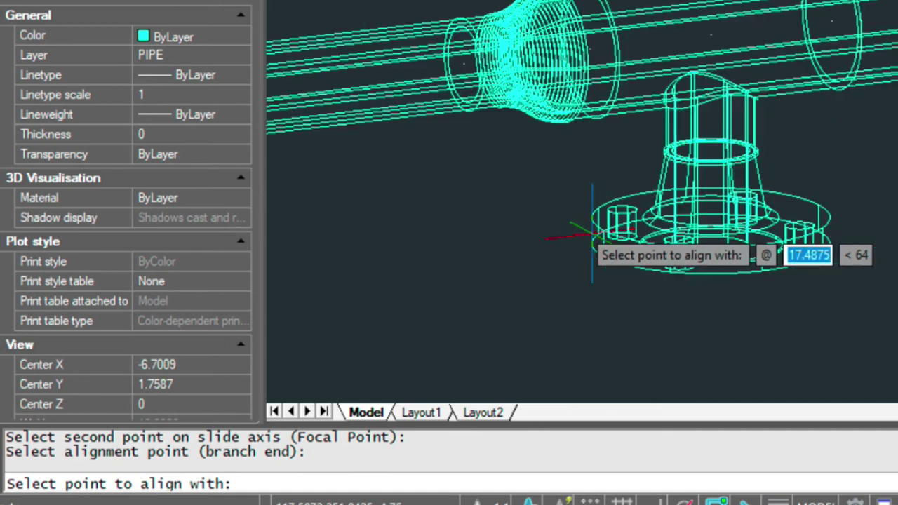
scroll(593, 236, down, 2)
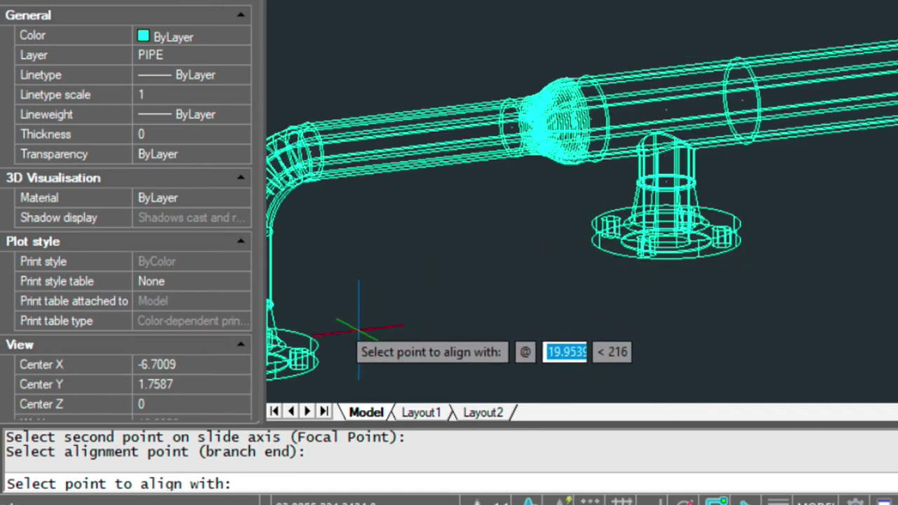
click(310, 337)
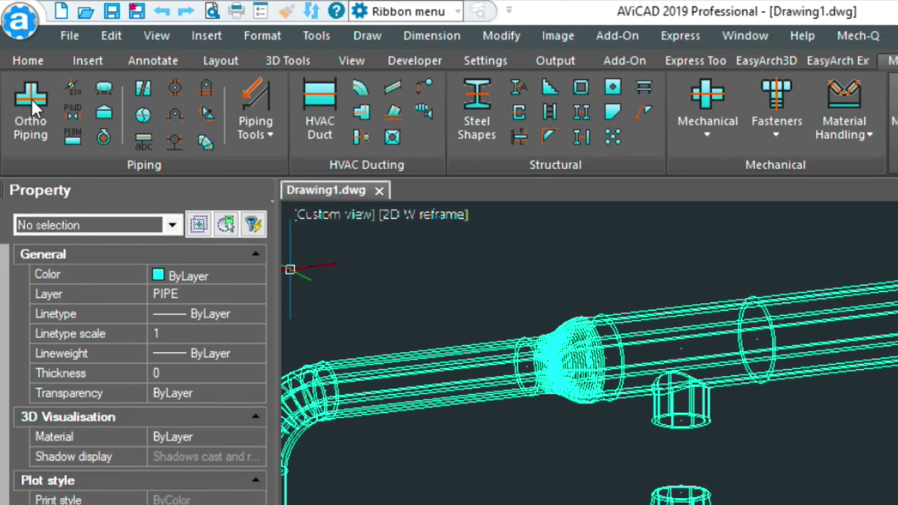
Step: Draw a vertical pipe from the tee outlet to the flange top centre, then tick Existing item
click(31, 99)
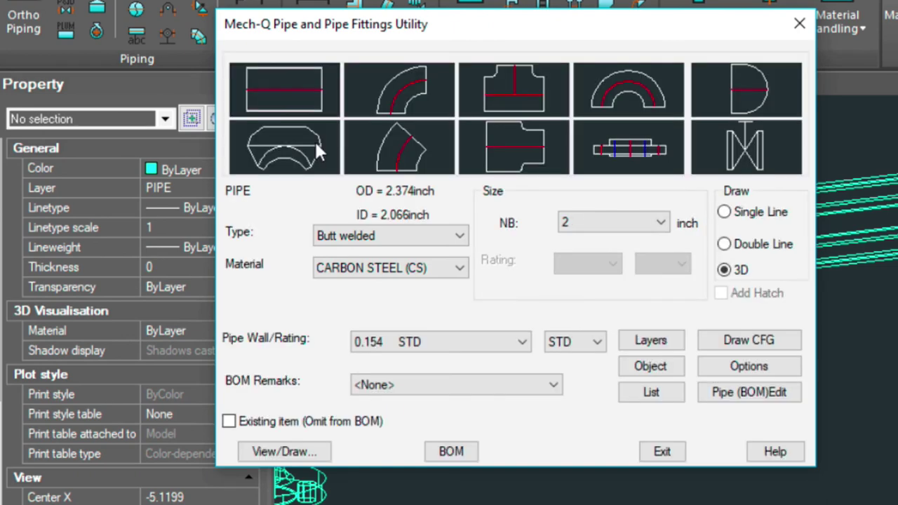
click(308, 454)
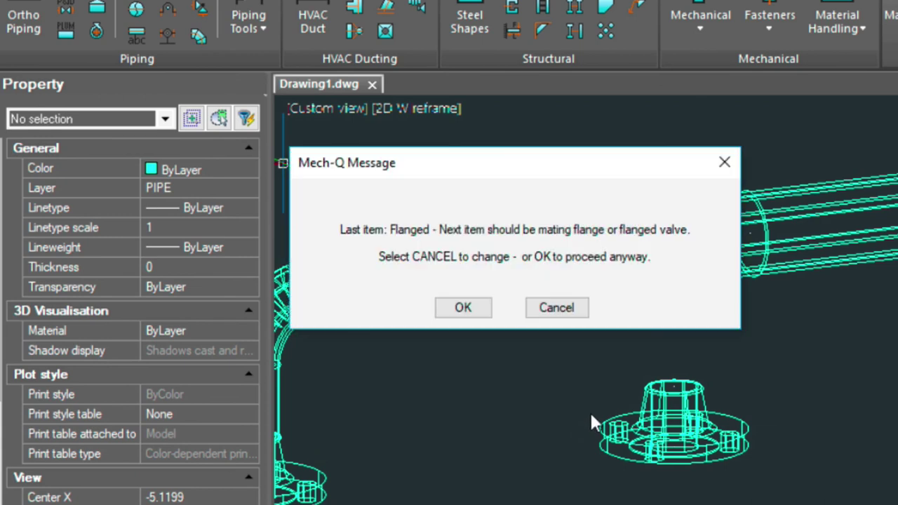
click(470, 307)
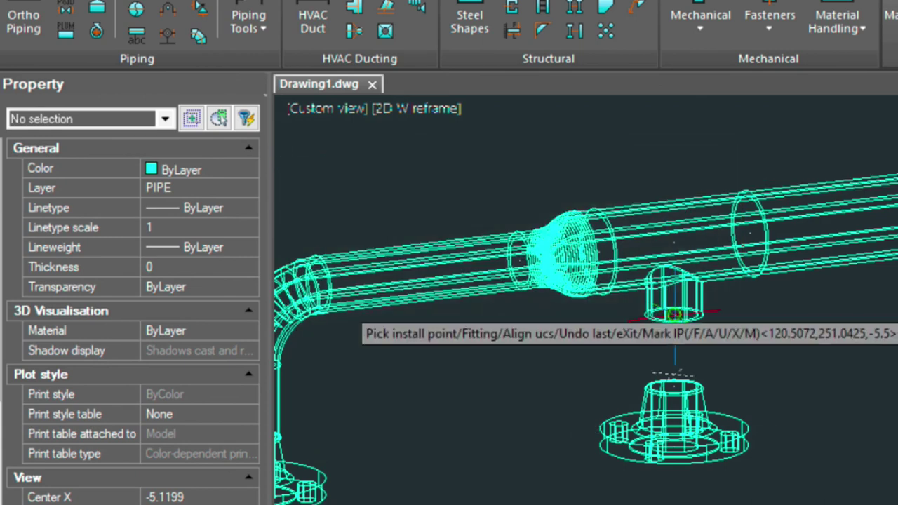
click(674, 314)
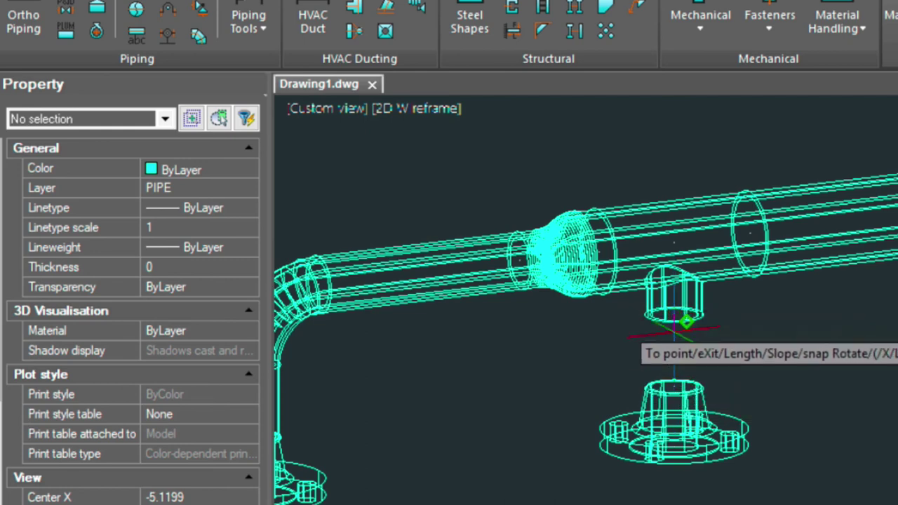
click(673, 385)
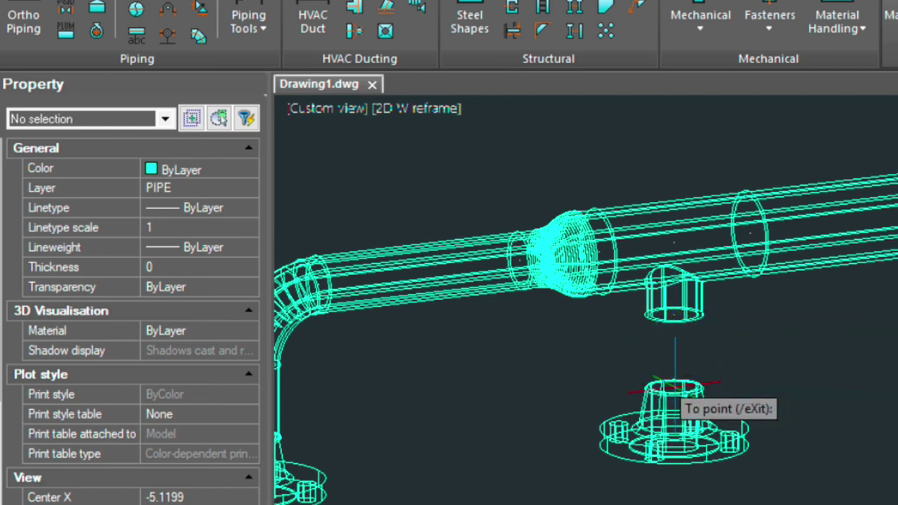
key(Return)
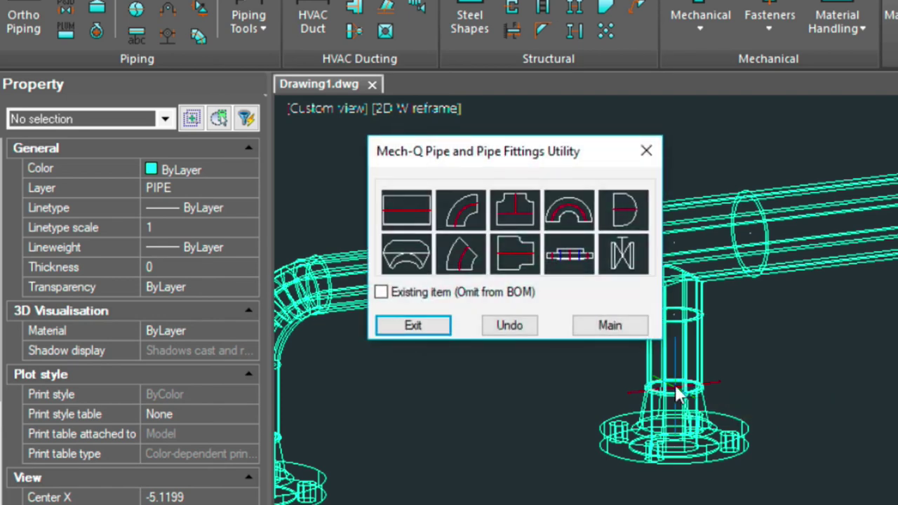
click(381, 291)
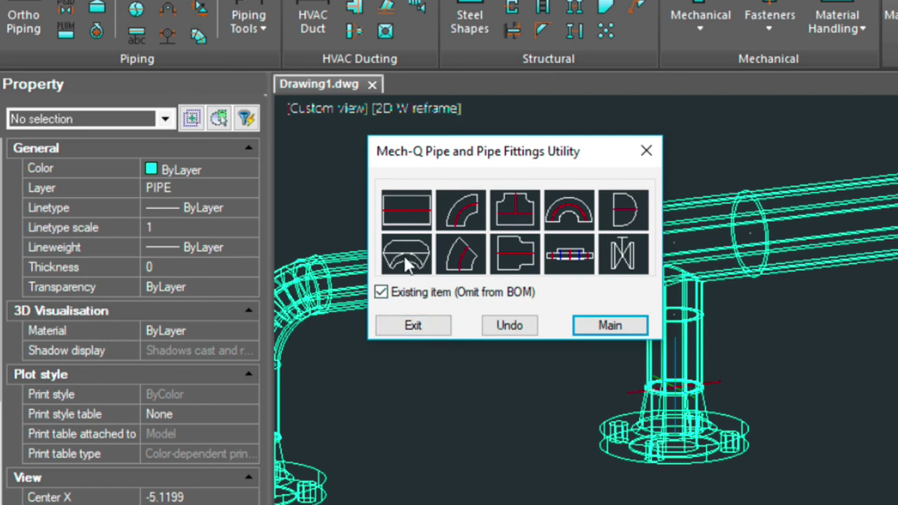
Step: Choose a weldolet for 3-inch nominal bore with a 1/2-inch outlet size
click(609, 325)
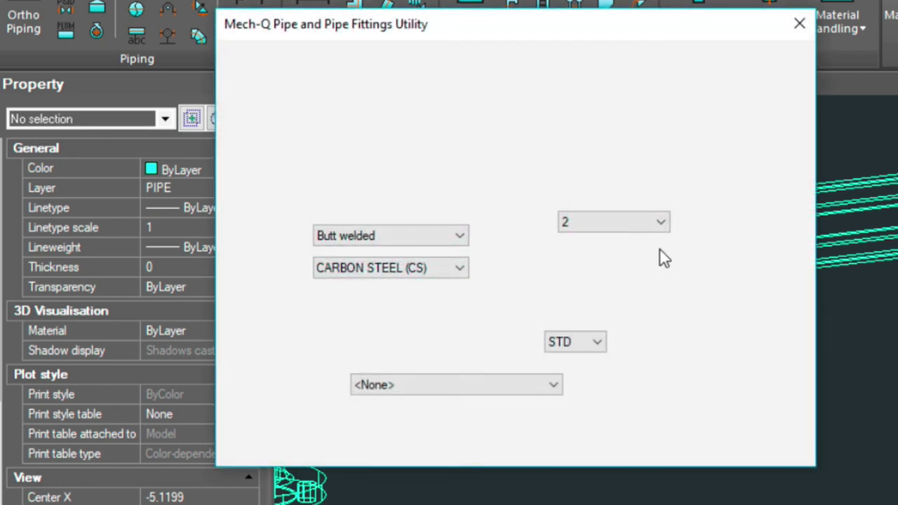
click(593, 222)
text(3)
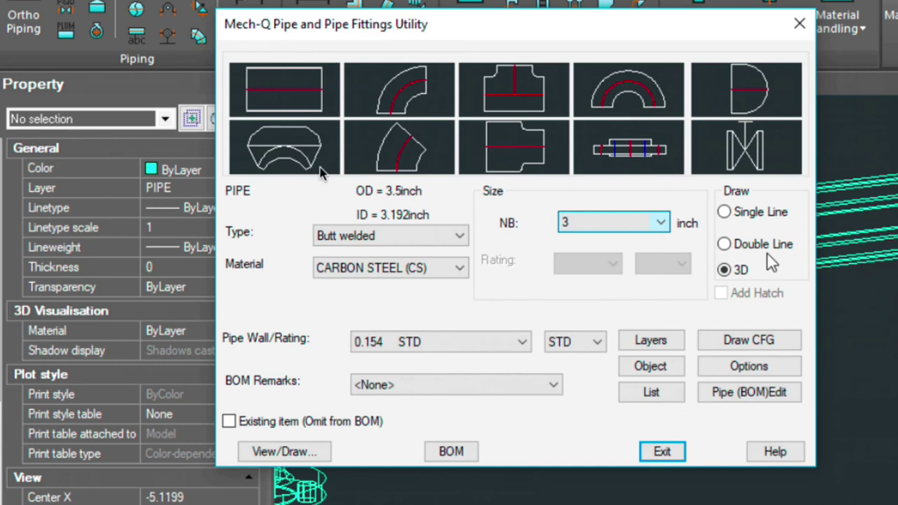
click(294, 145)
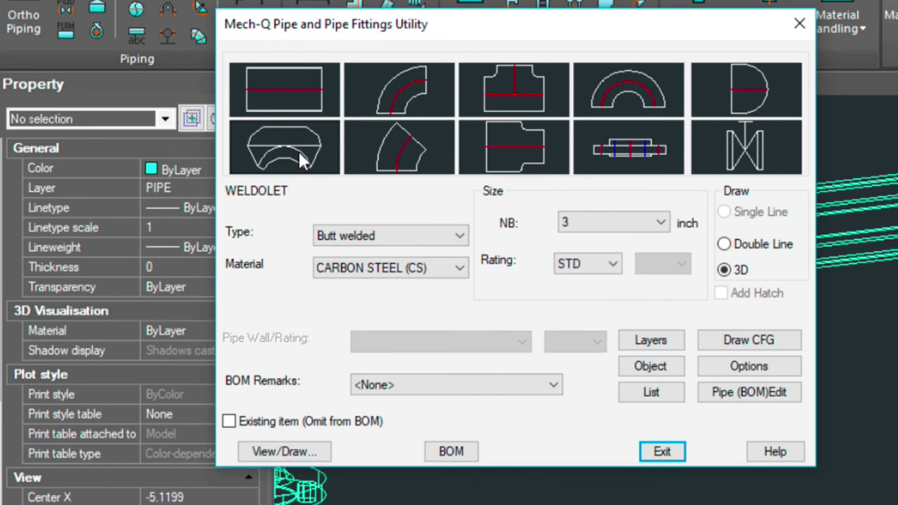
click(295, 452)
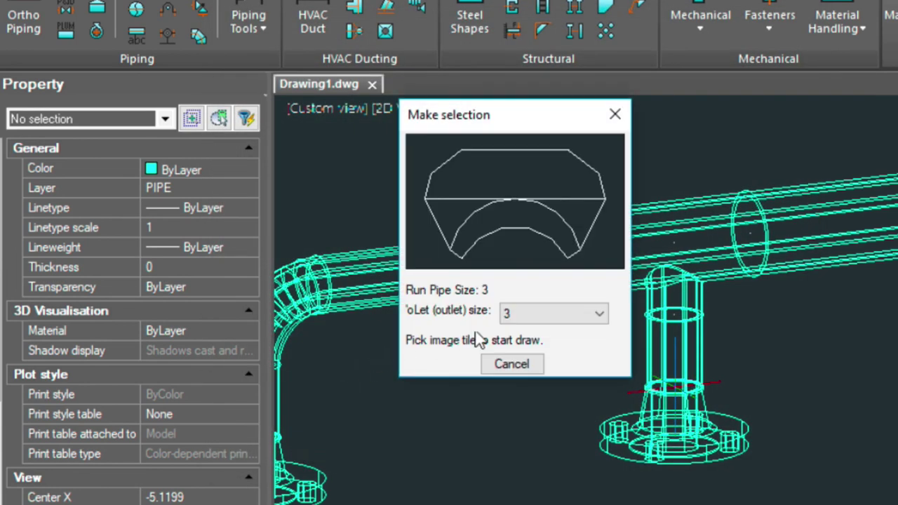
click(554, 317)
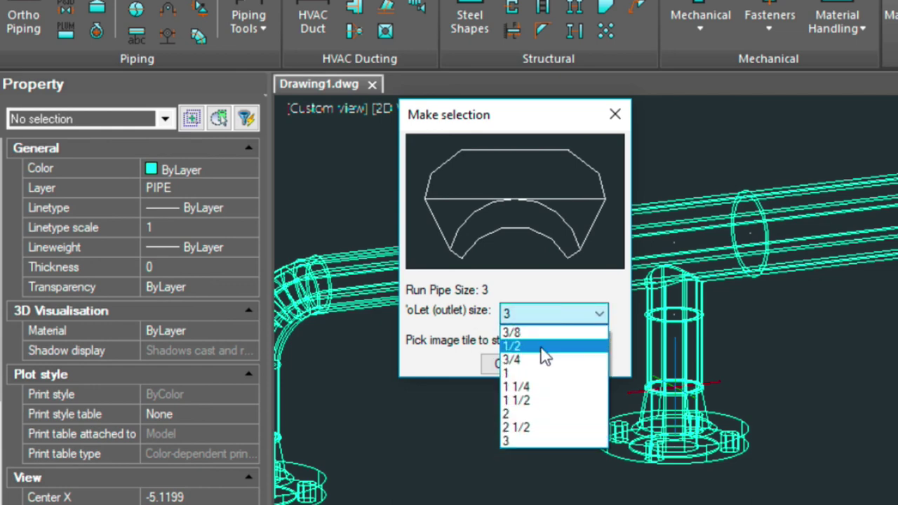
click(515, 346)
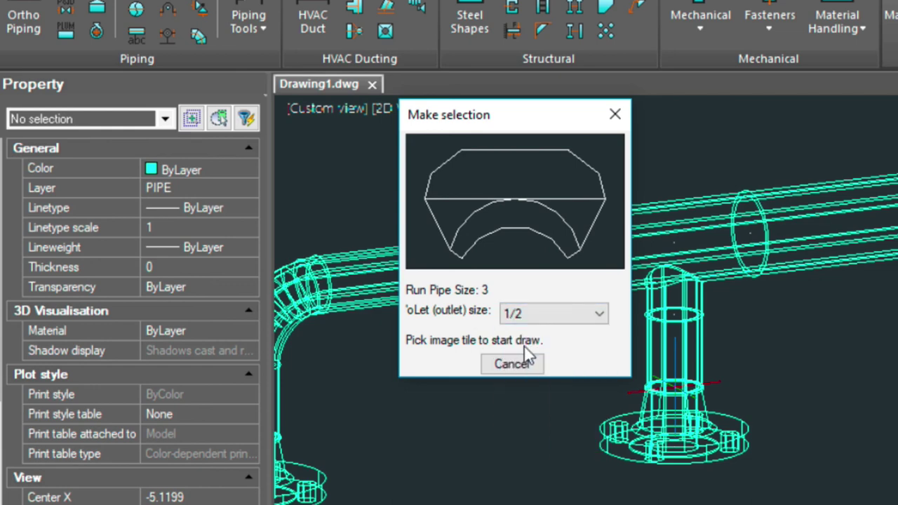
Step: Place the 1/2-inch weldolet at the run pipe centre, oriented along the pipe, then close the utility
click(503, 199)
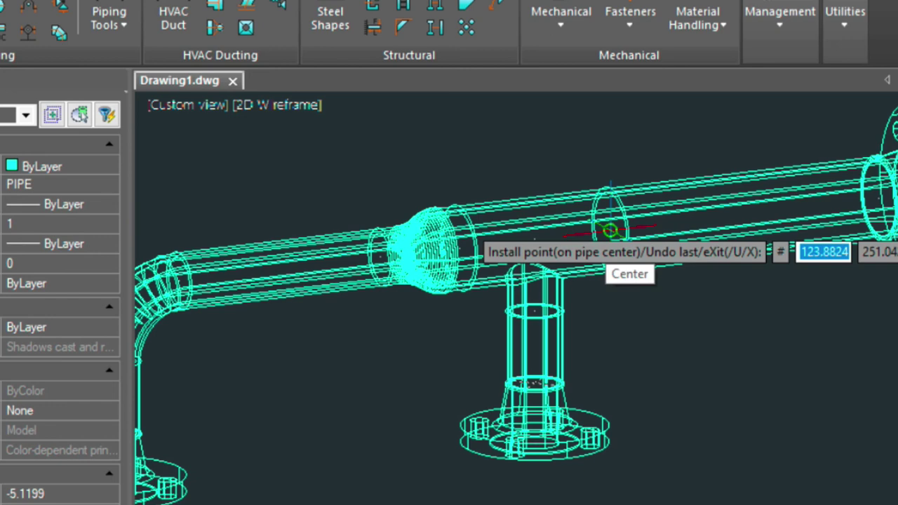
click(611, 230)
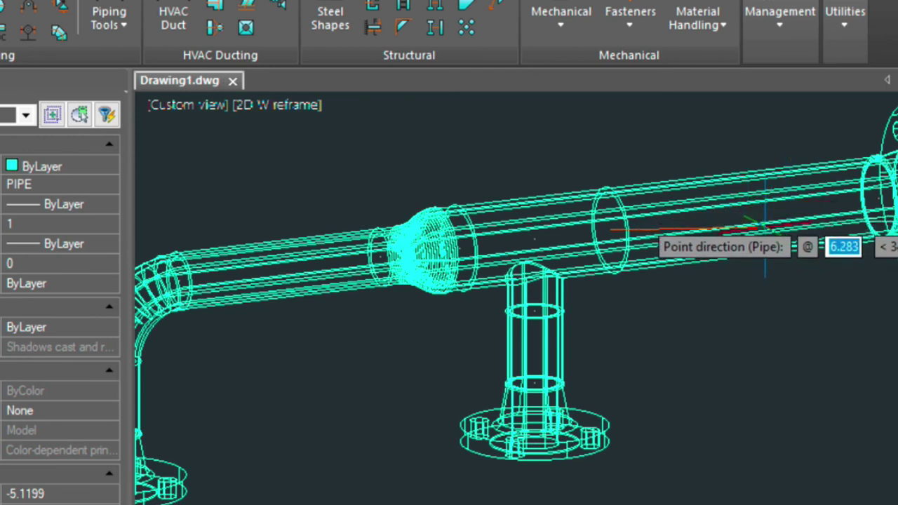
key(shift)
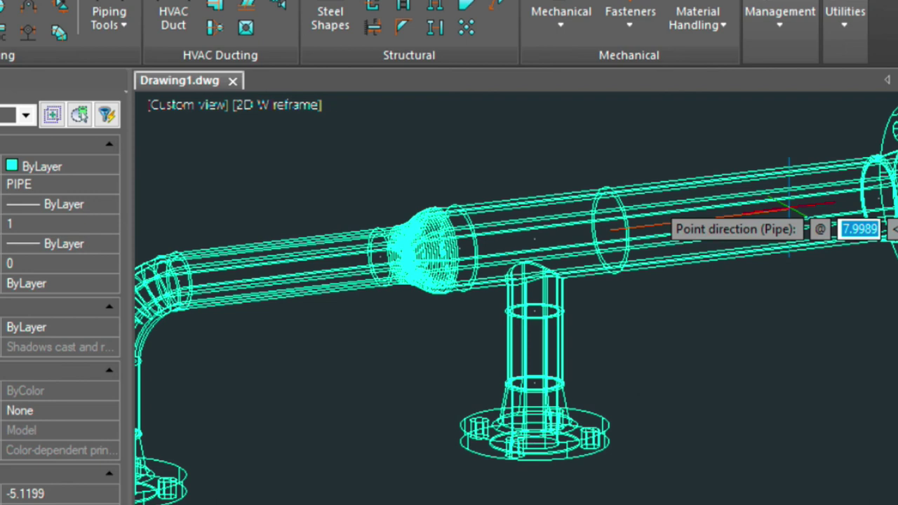
click(789, 208)
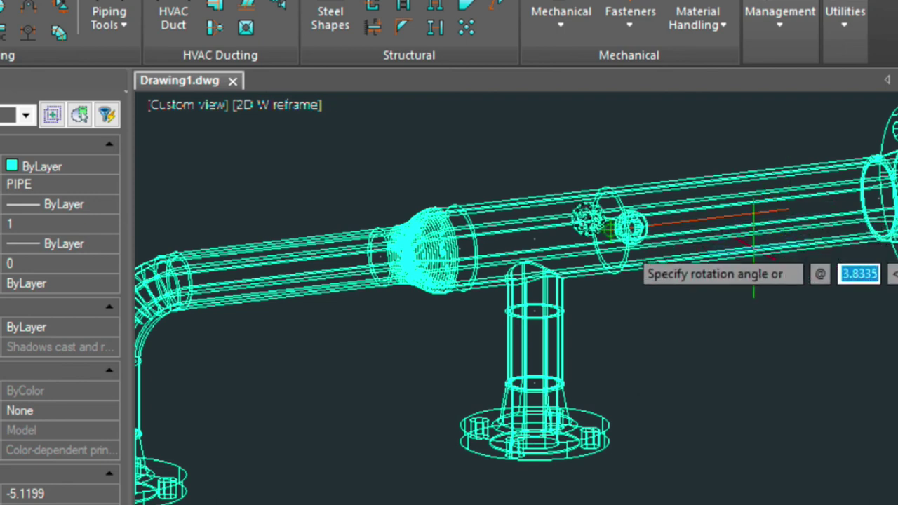
click(659, 135)
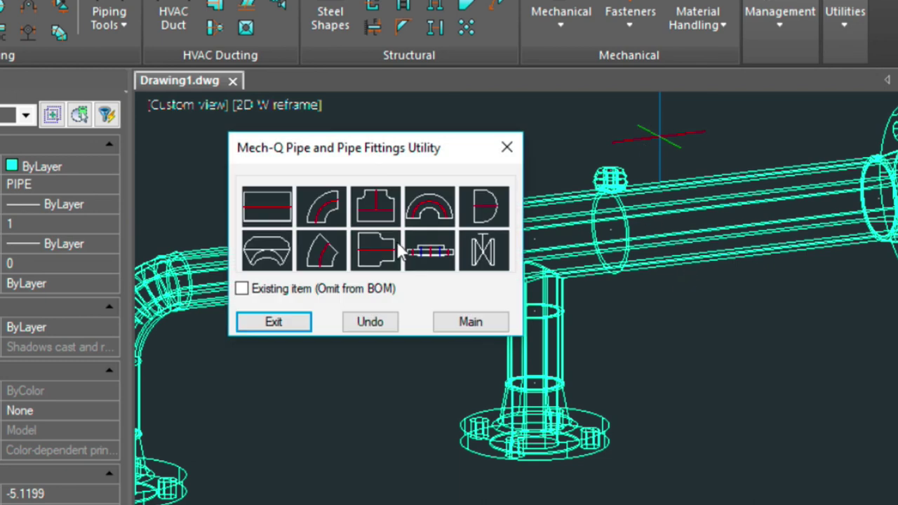
click(510, 148)
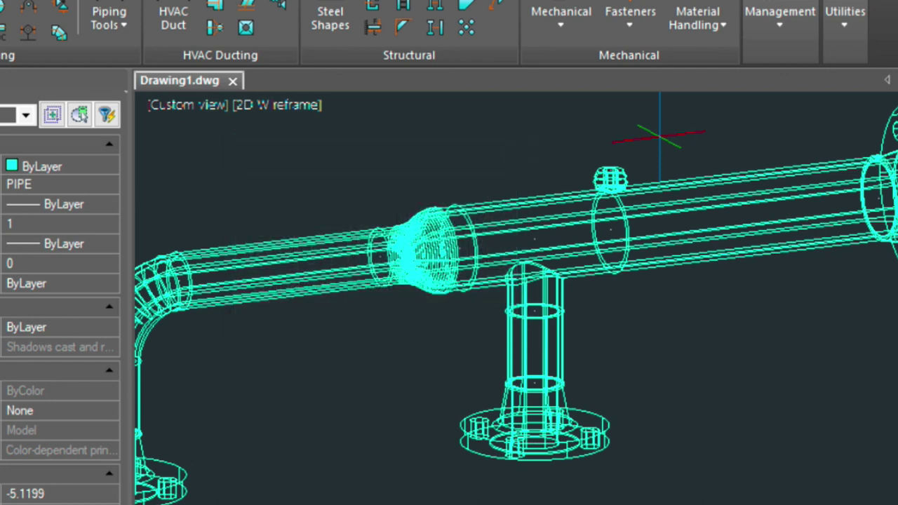
Step: Move the weldolet 3 units along the pipe with MOVE
click(604, 172)
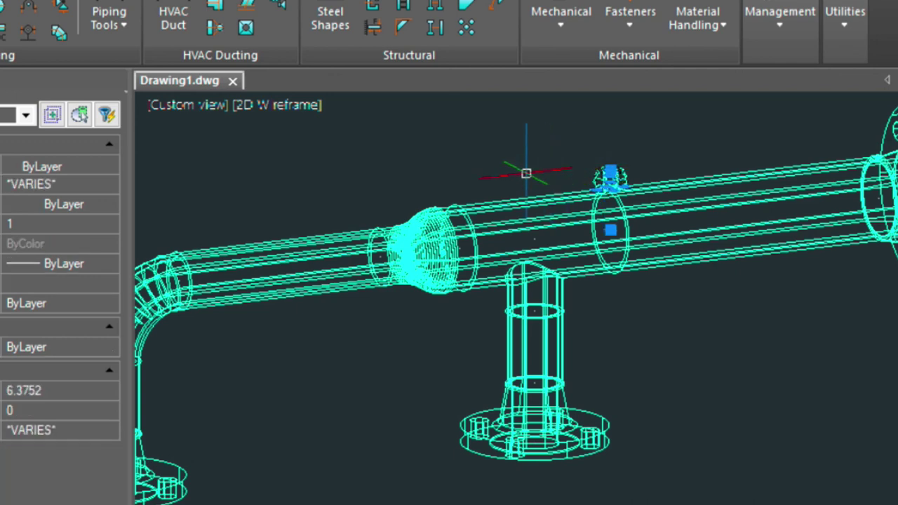
text(M)
key(Return)
click(502, 160)
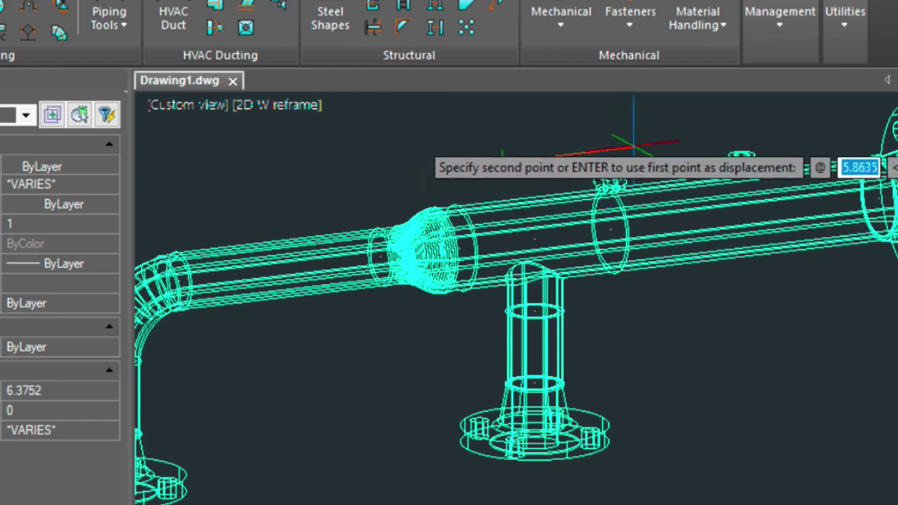
key(shift)
text(3)
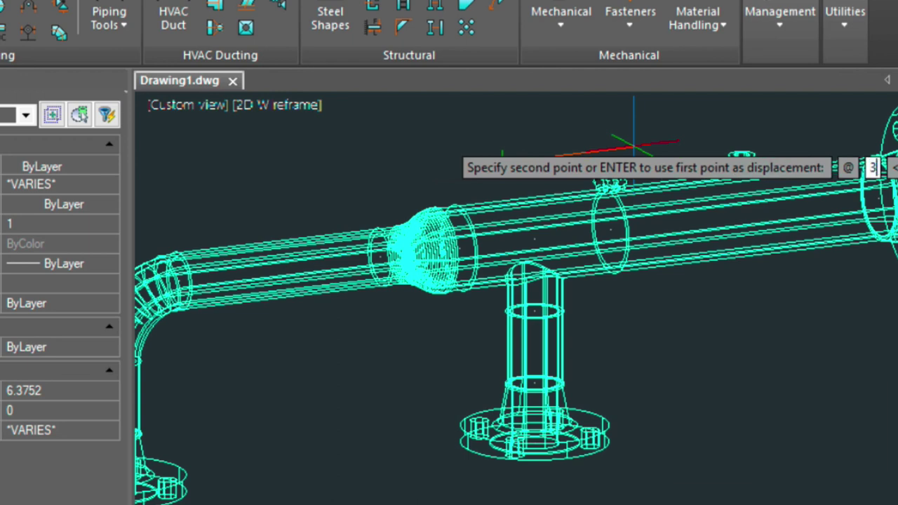
key(Return)
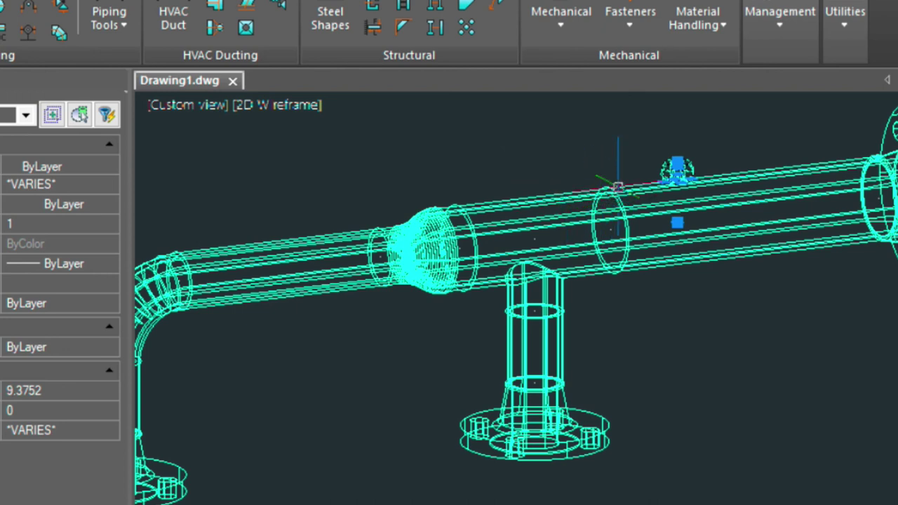
key(Escape)
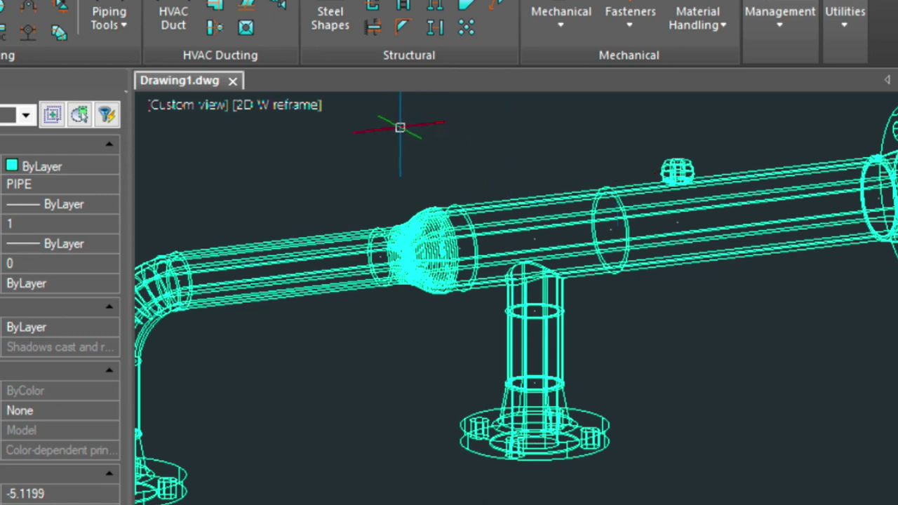
Step: Switch to the SE Isometric view and apply Realistic shading with SHADE
click(184, 105)
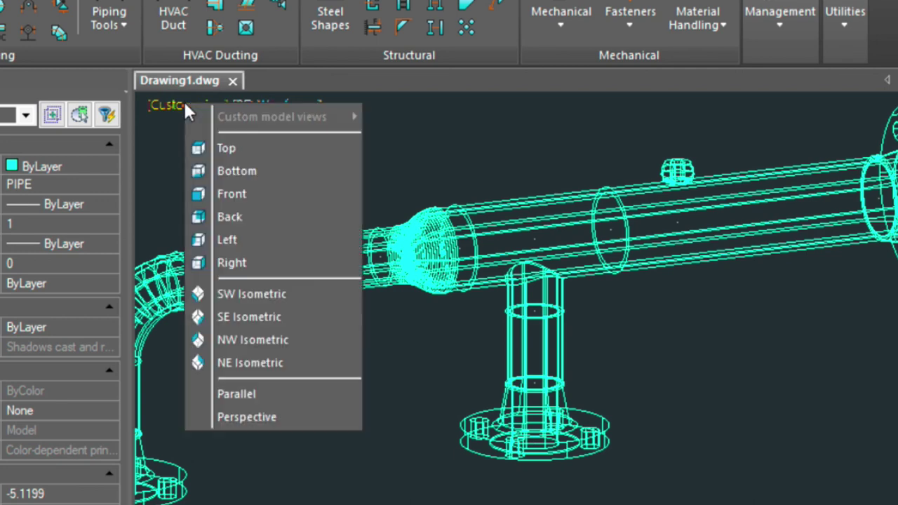
click(235, 316)
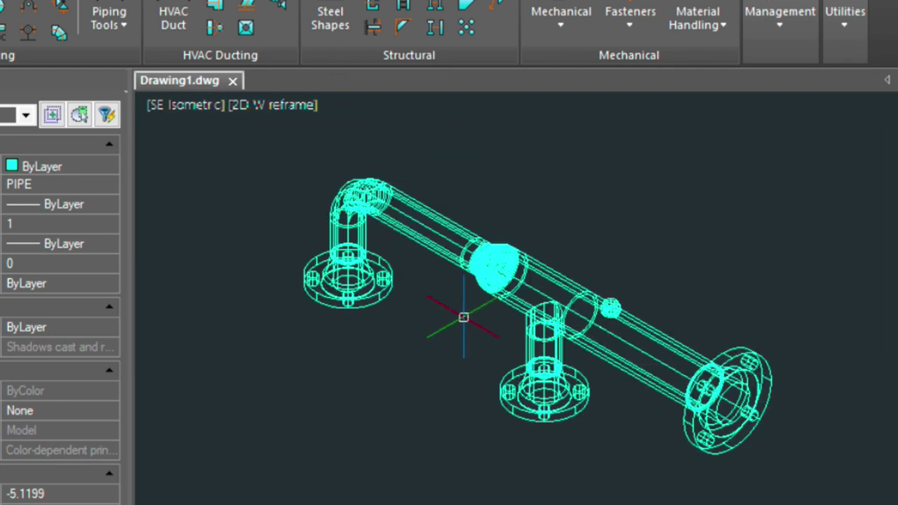
text(SHADE)
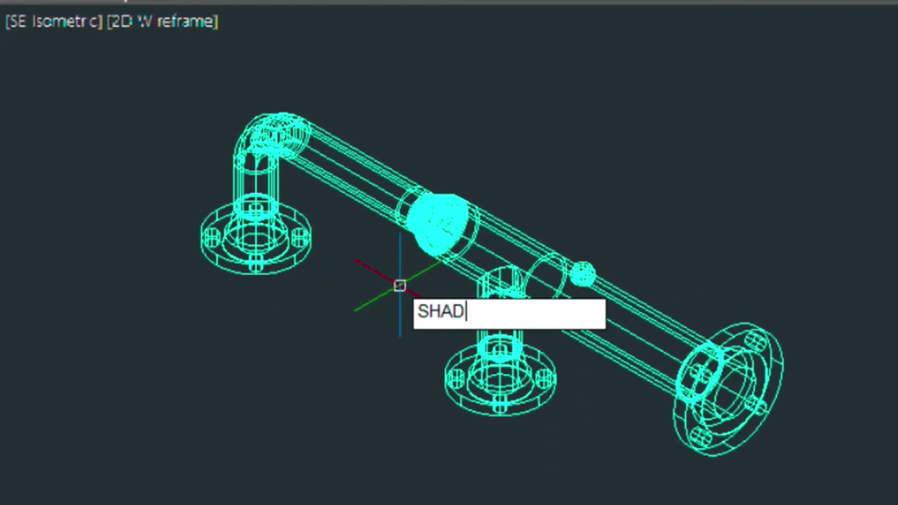
key(Return)
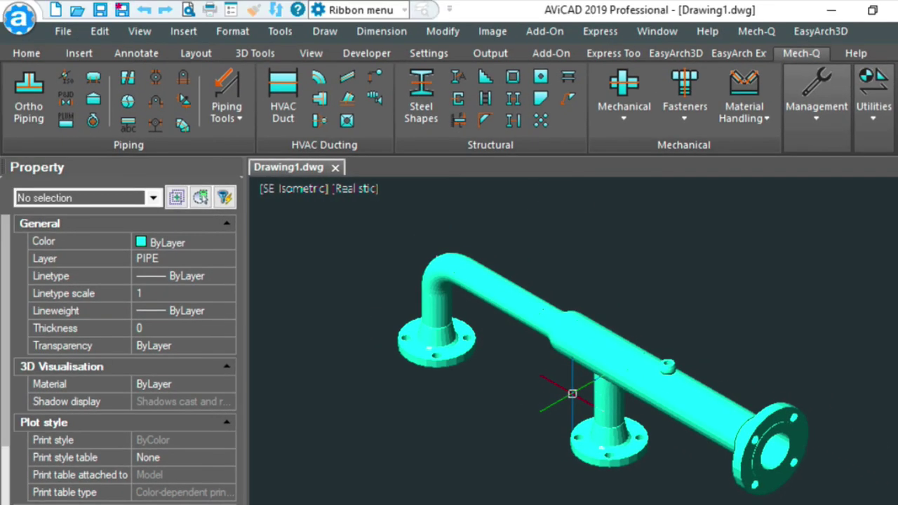
Step: Save the drawing as 'flange and pipe' using Save As
click(63, 31)
click(147, 209)
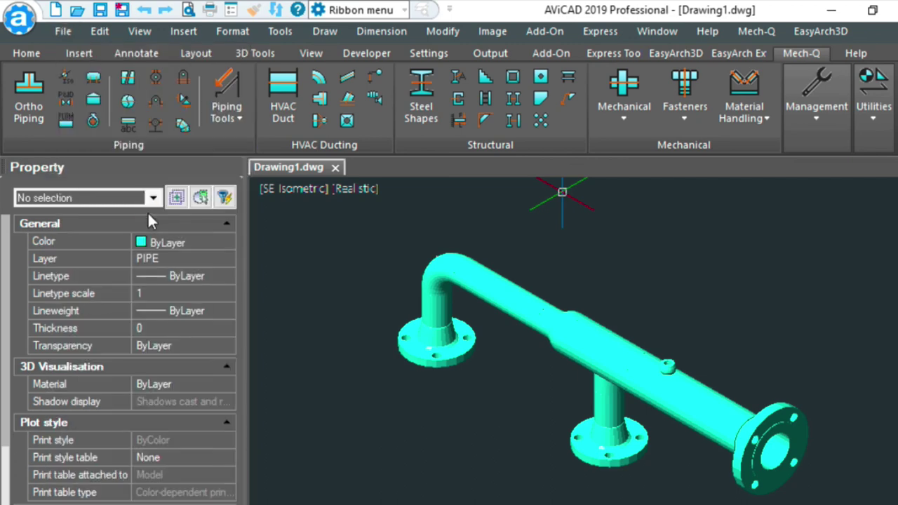
text(flange and pipe)
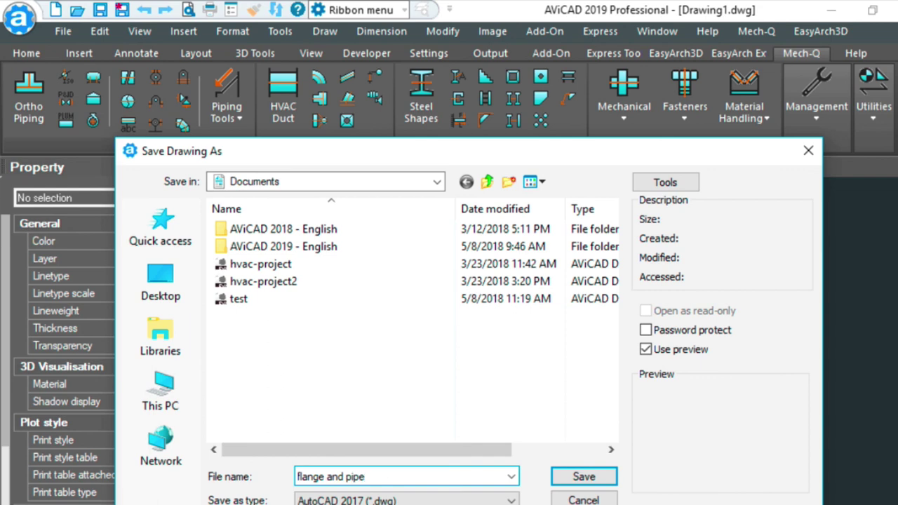
key(Return)
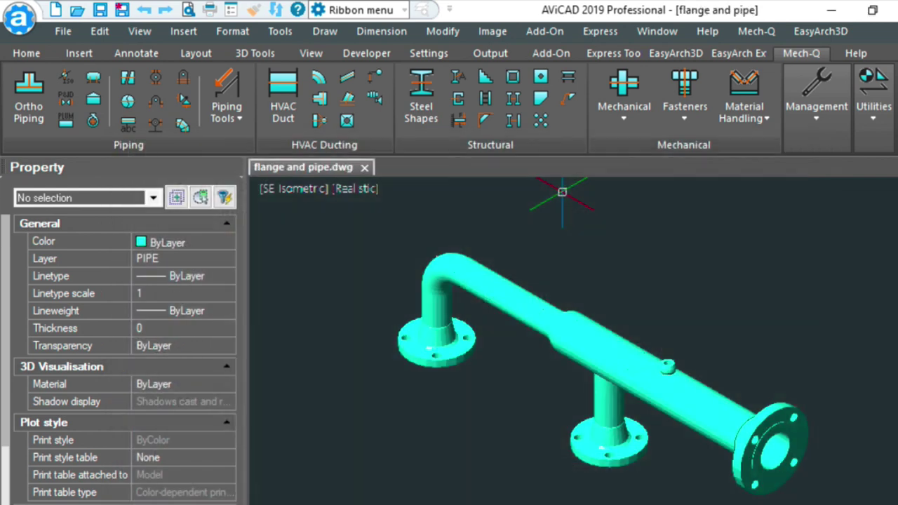